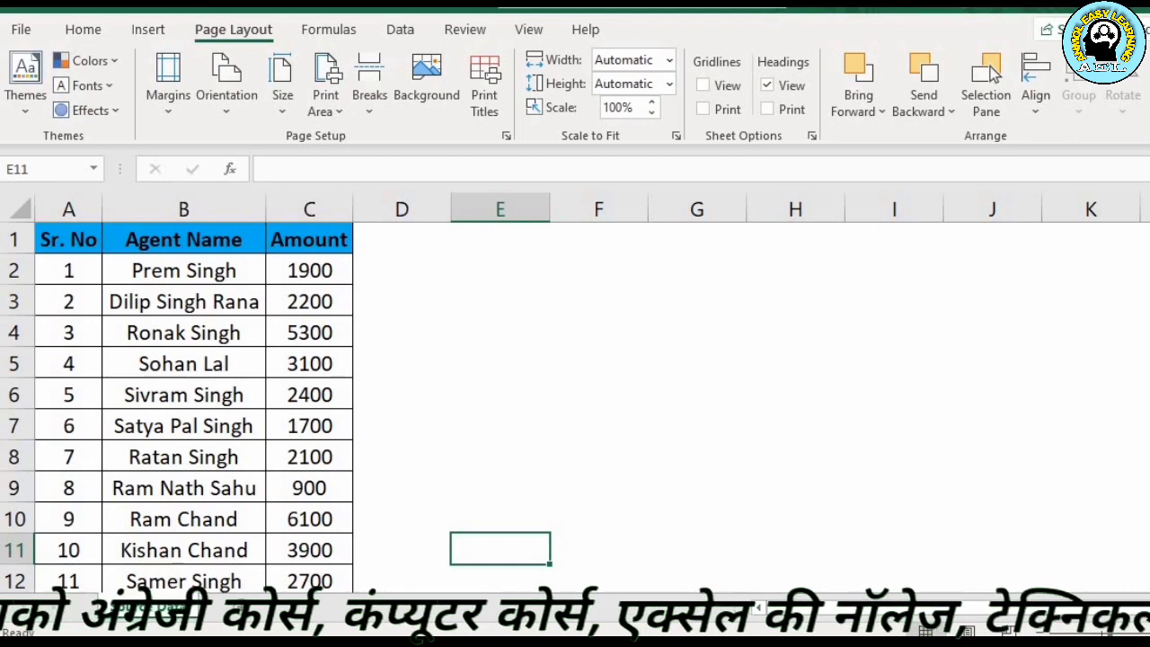
Browse down and back up the Agent Name column of the table
left_click(183, 302)
left_click(184, 364)
left_click(183, 457)
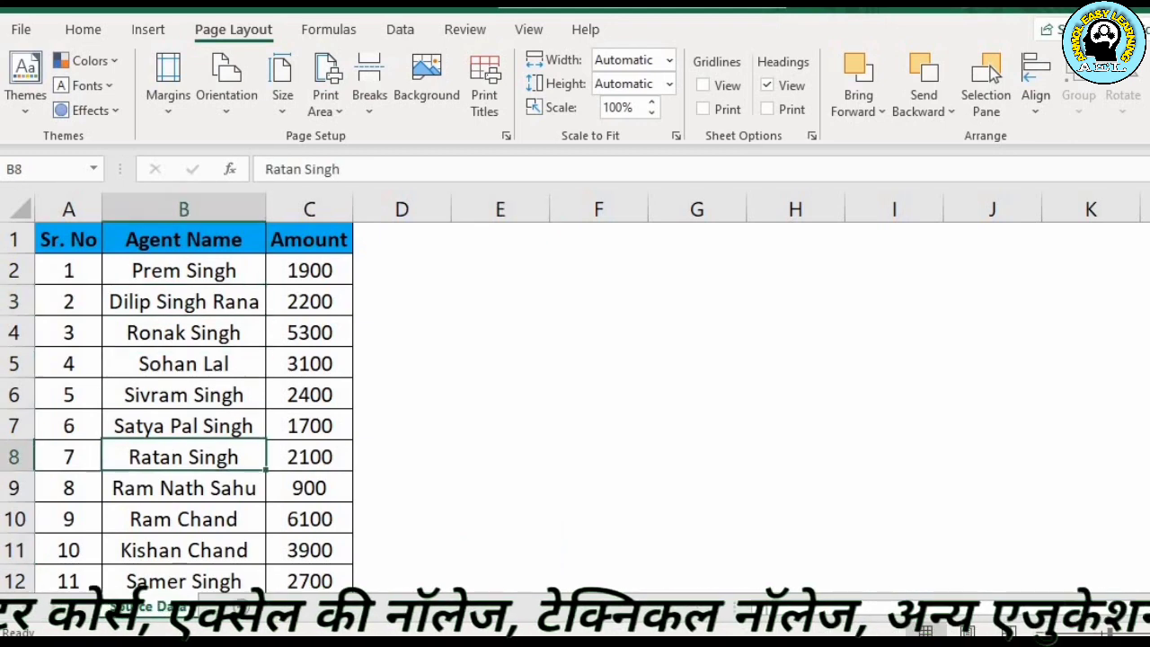
key("Down")
key("Down")
key("Down")
key("Down")
key("Down")
key("Down")
key("Down")
key("Down")
key("Down")
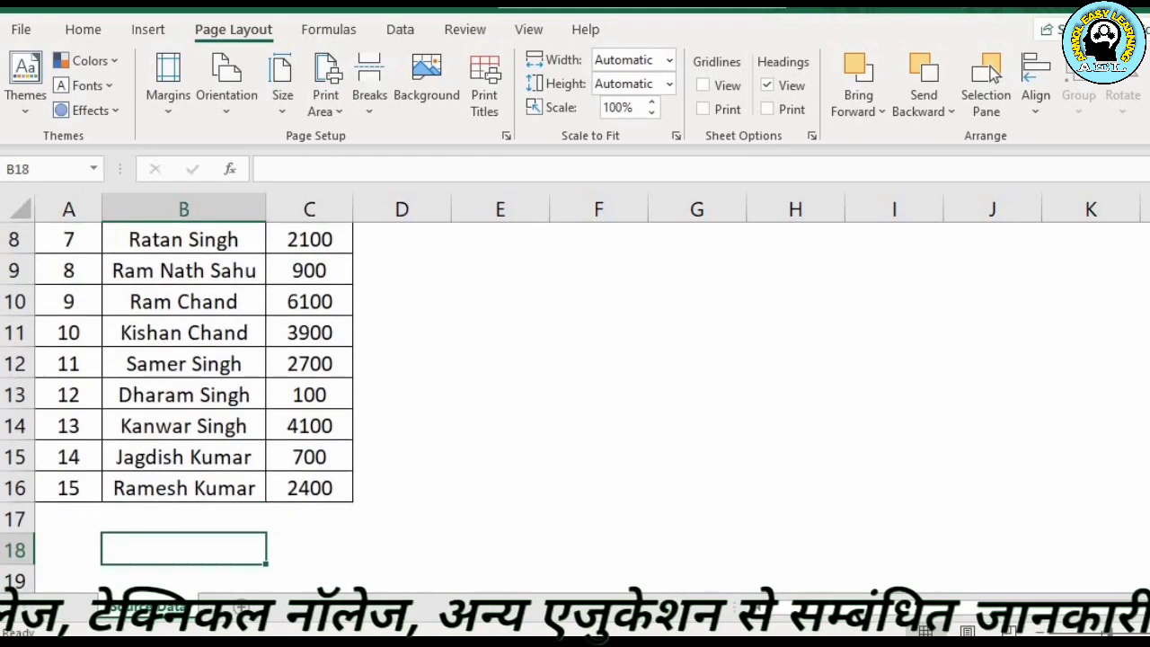
key("Up")
key("Up")
key("Up")
key("Up")
key("Up")
key("Up")
key("Up")
key("Up")
key("Up")
key("Up")
key("Up")
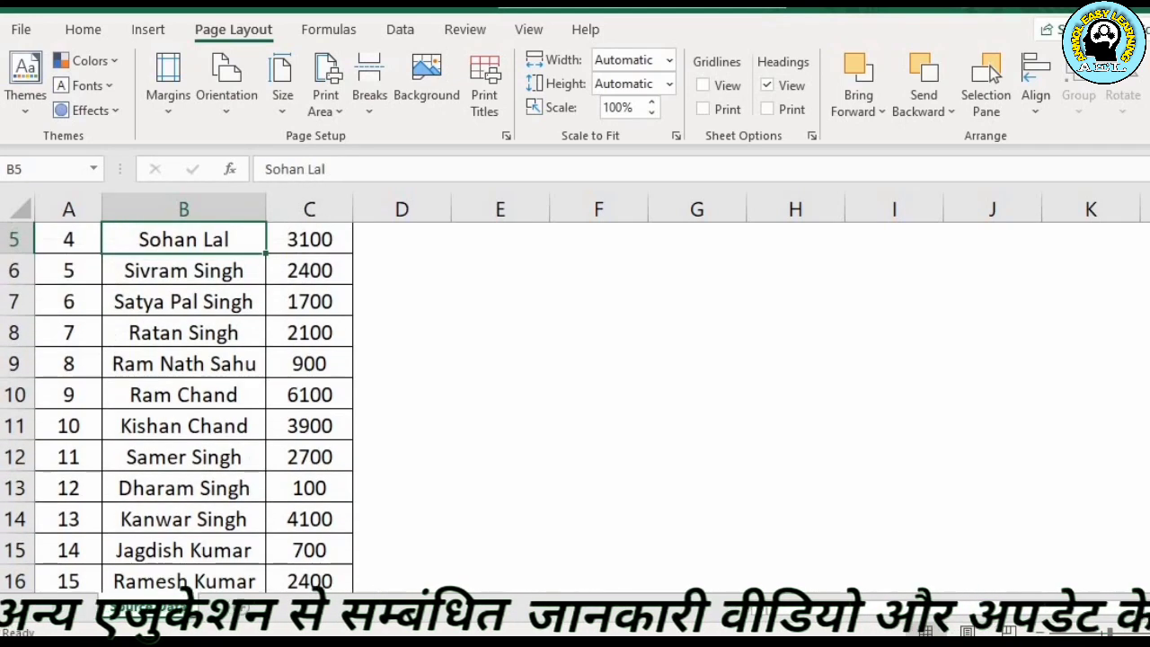
key("Up")
key("Up")
key("Up")
key("Up")
Select the whole table A1:C16, starting from the Sr. No header cell
key("Left")
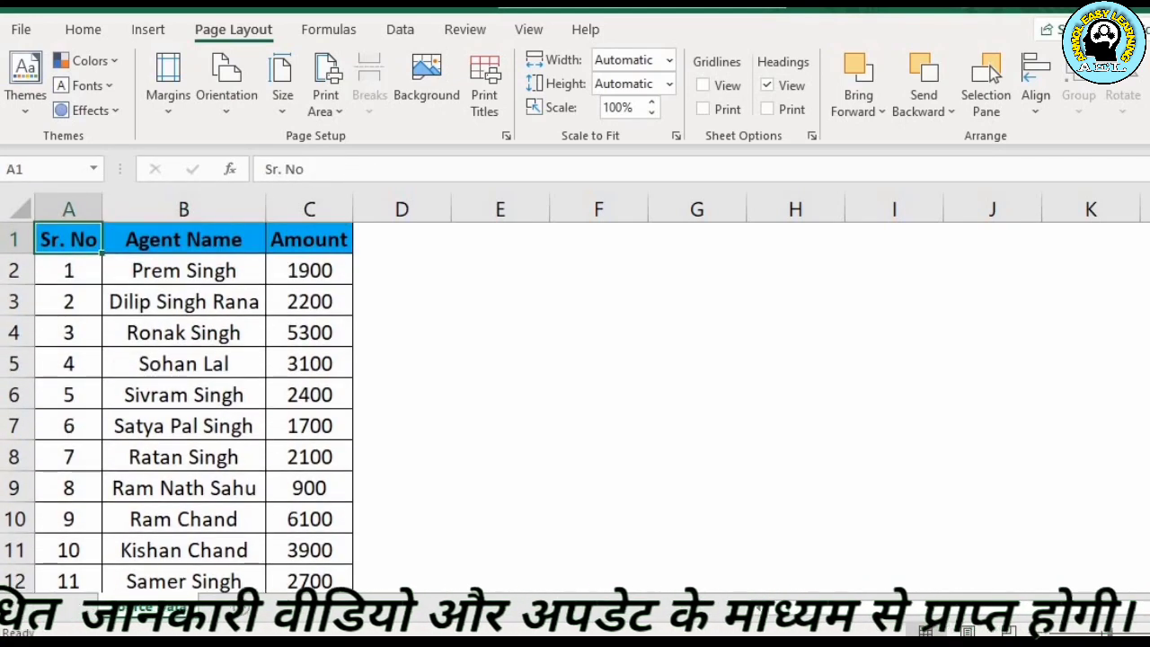
key("ctrl+shift+Right")
key("ctrl+a")
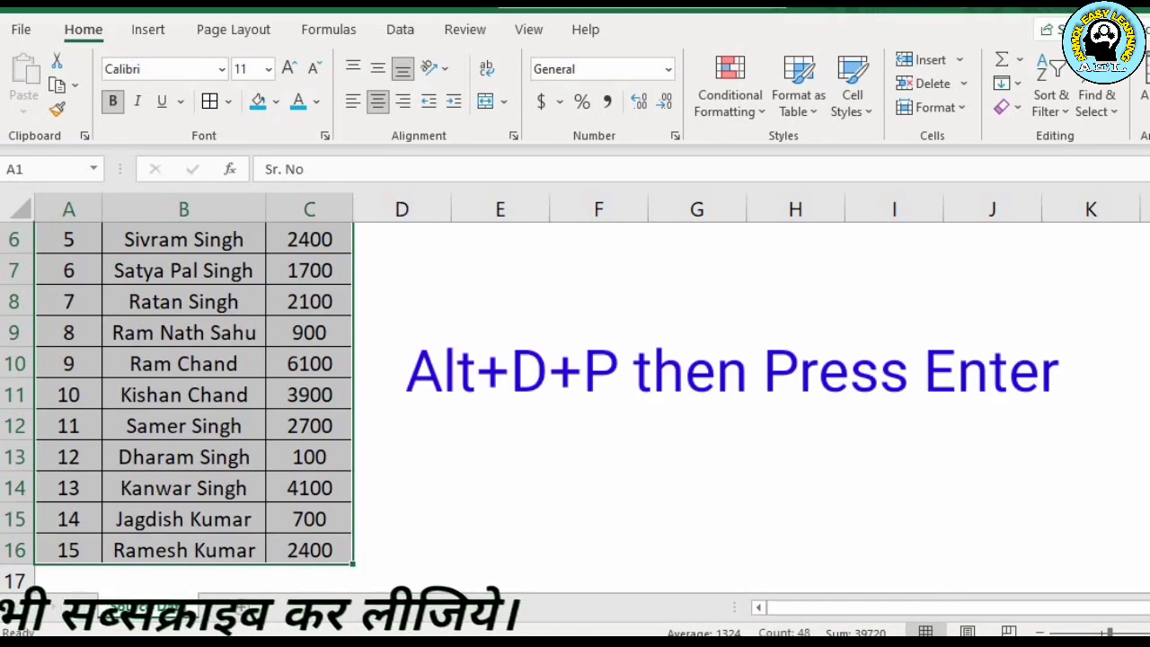
Use the Alt+D+P wizard to build an empty PivotTable on a new Sheet3 from $A$1:$C$16
key("alt+d")
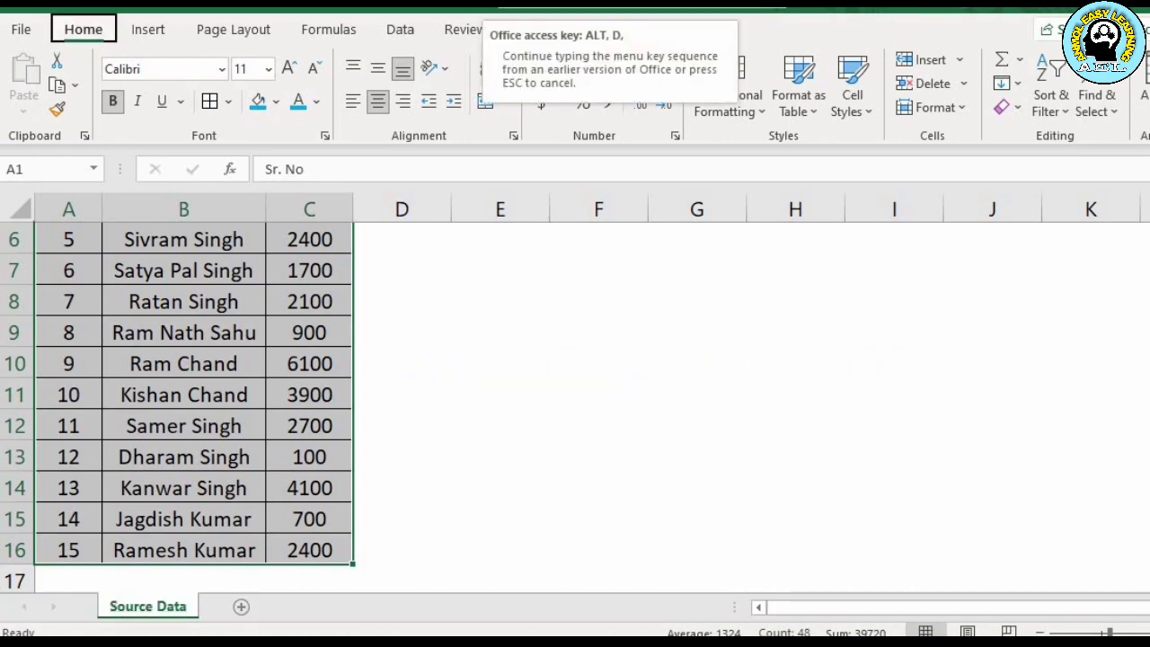
key("p")
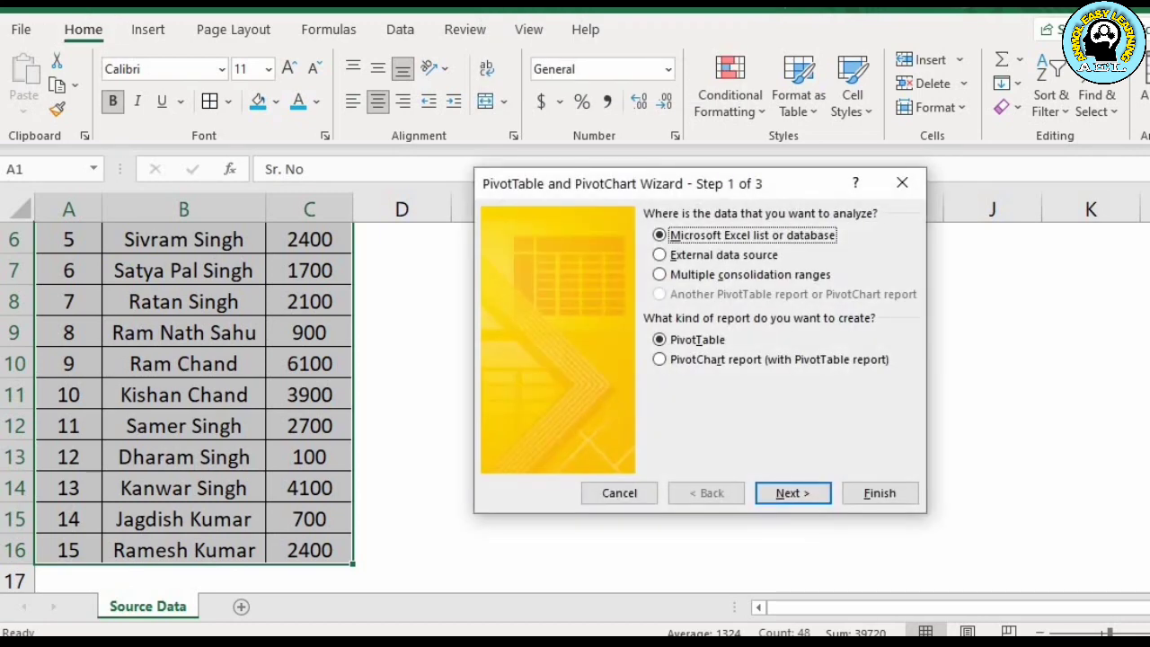
key("Return")
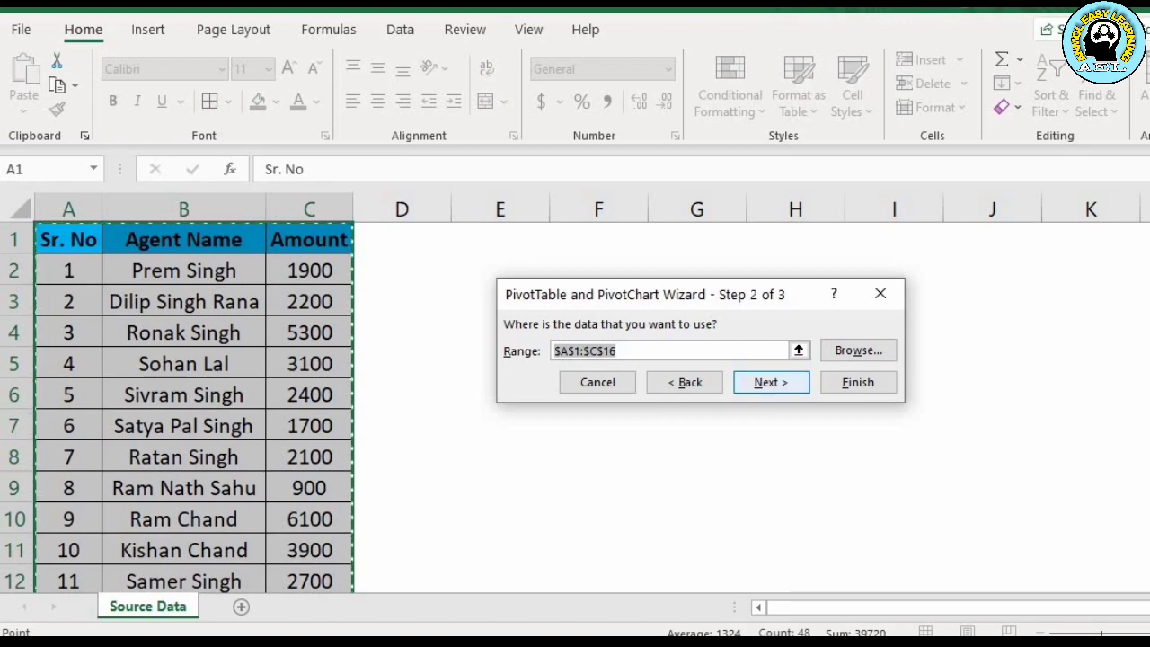
key("Return")
key("Return")
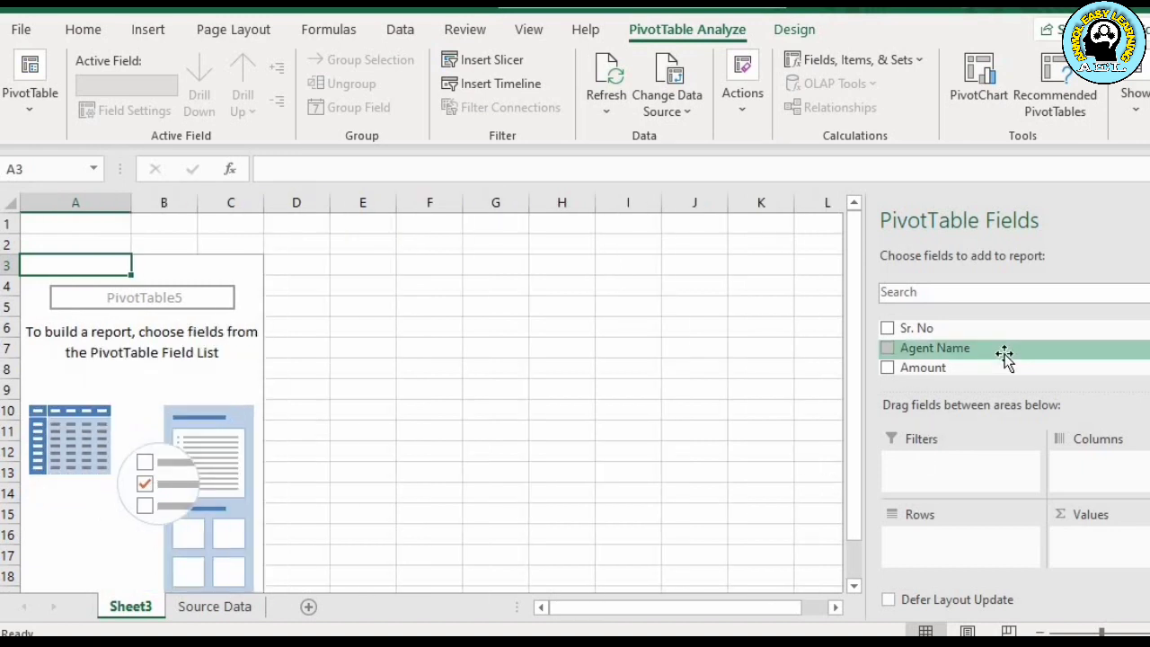
Put Agent Name in the pivot Rows and Amount in Values as Sum of Amount
left_click_drag(1004, 355, 954, 544)
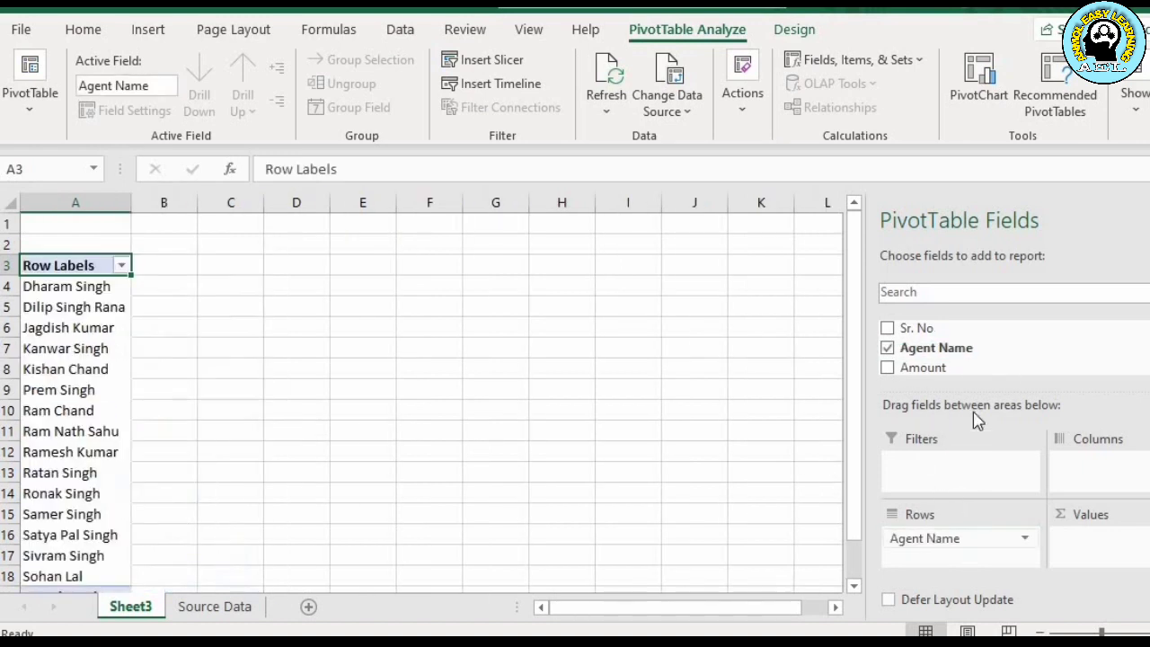
left_click_drag(955, 368, 1097, 559)
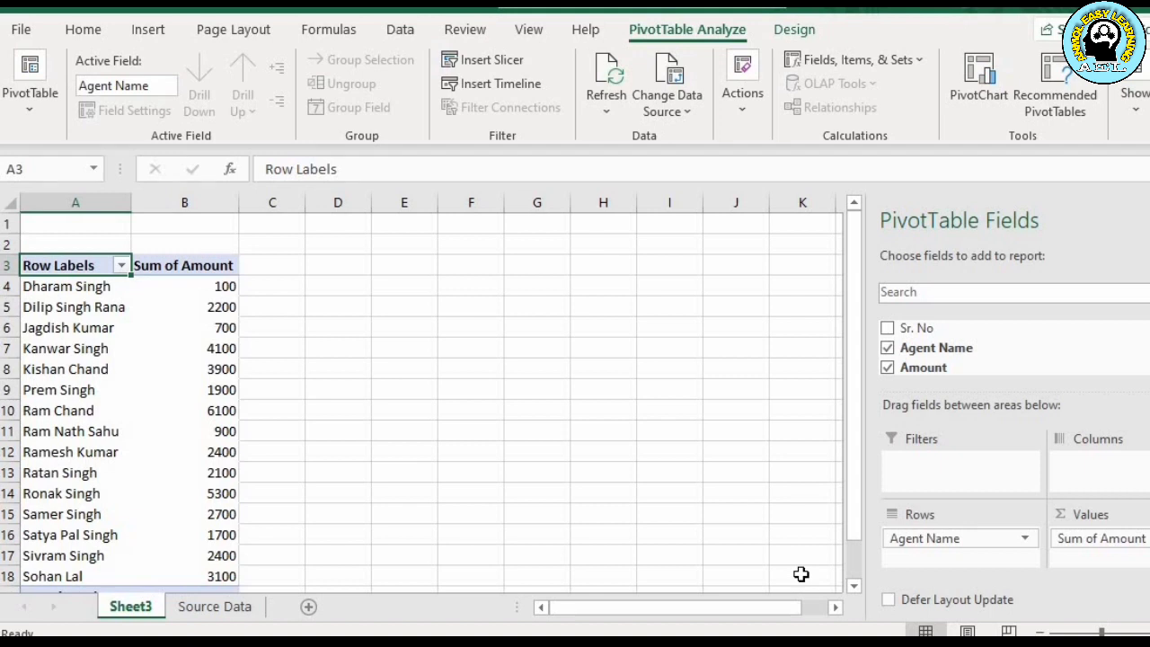
scroll(104, 275, "up", 3)
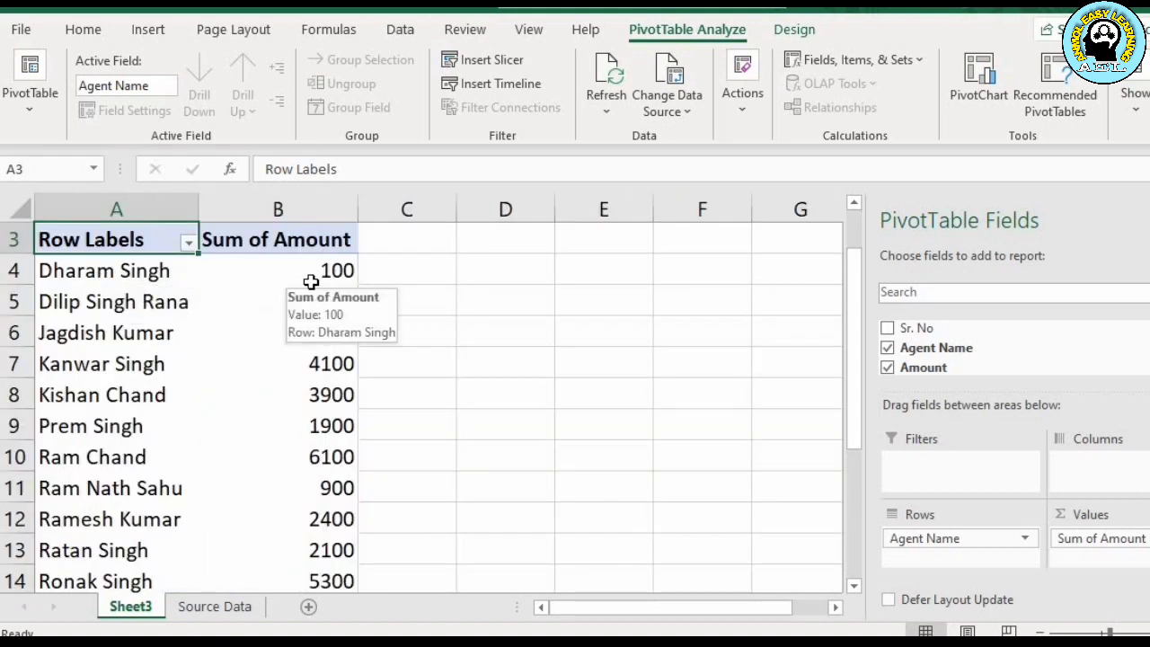
left_click(218, 607)
left_click(208, 519)
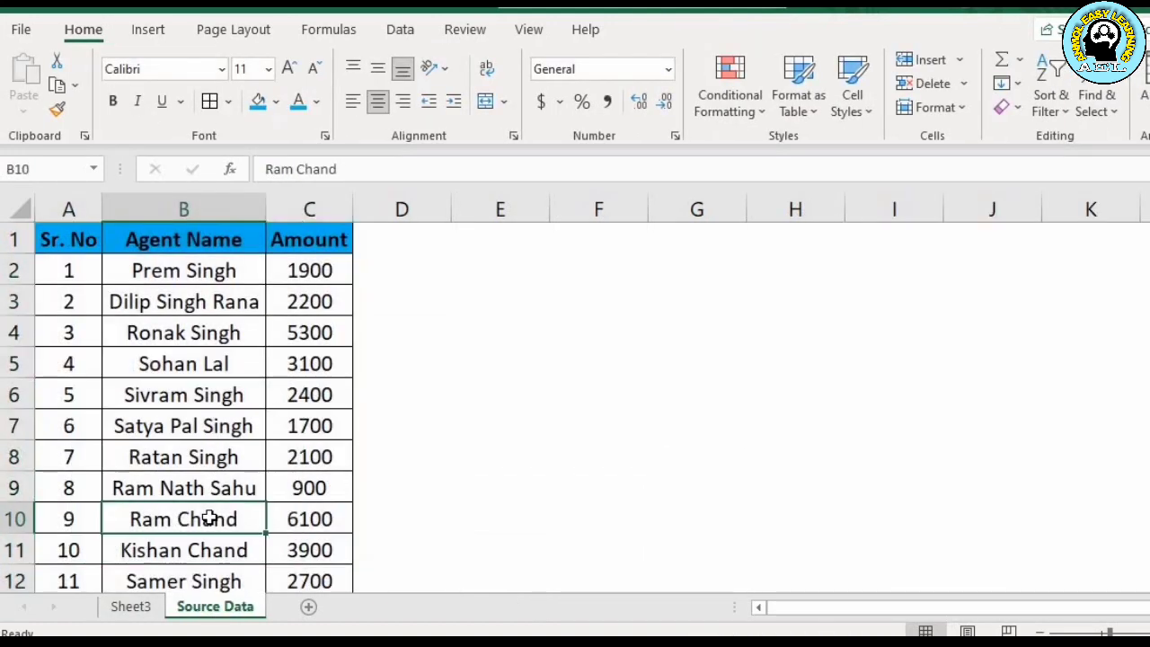
key("Down")
key("Down")
key("Down")
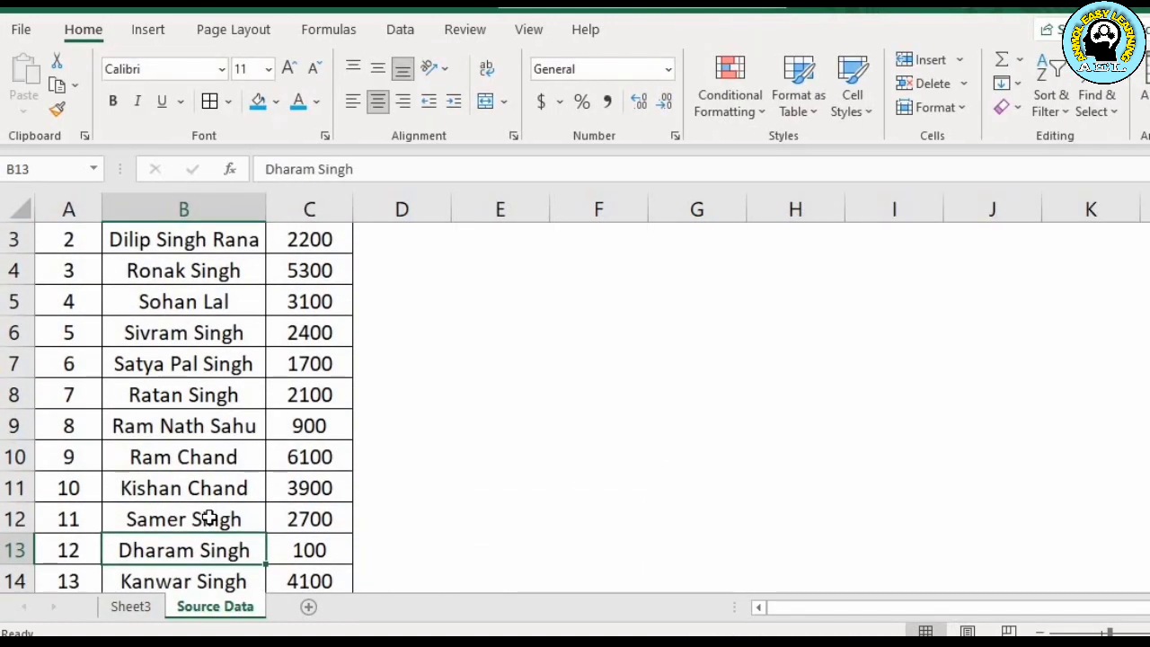
key("Right")
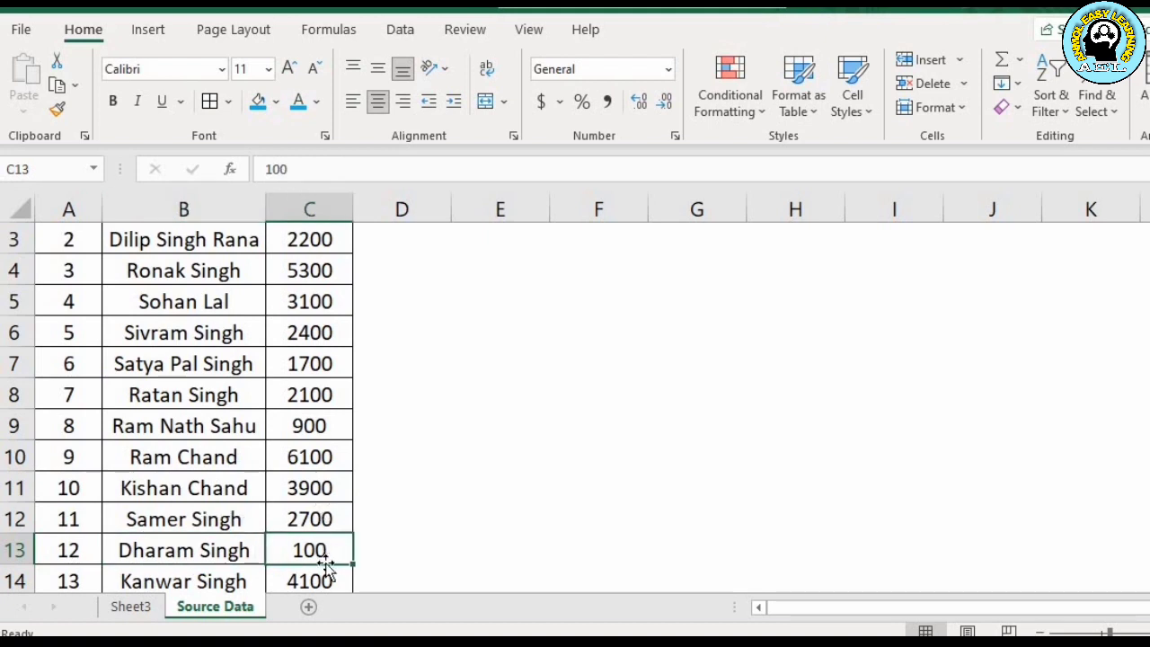
type("500")
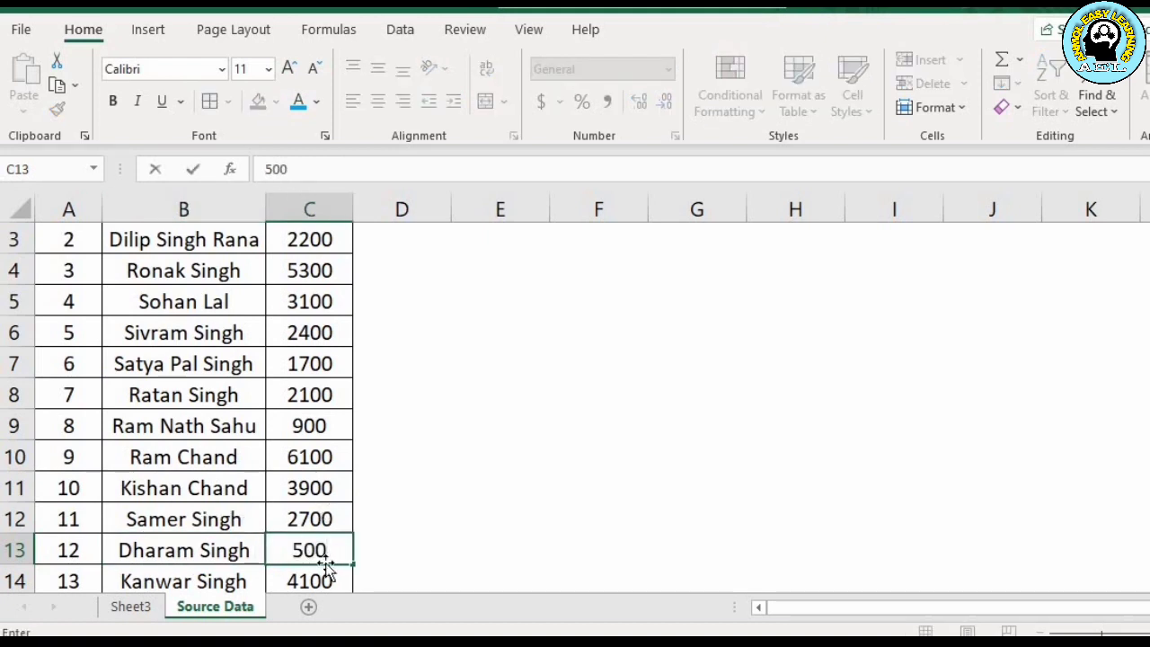
key("Return")
left_click(128, 611)
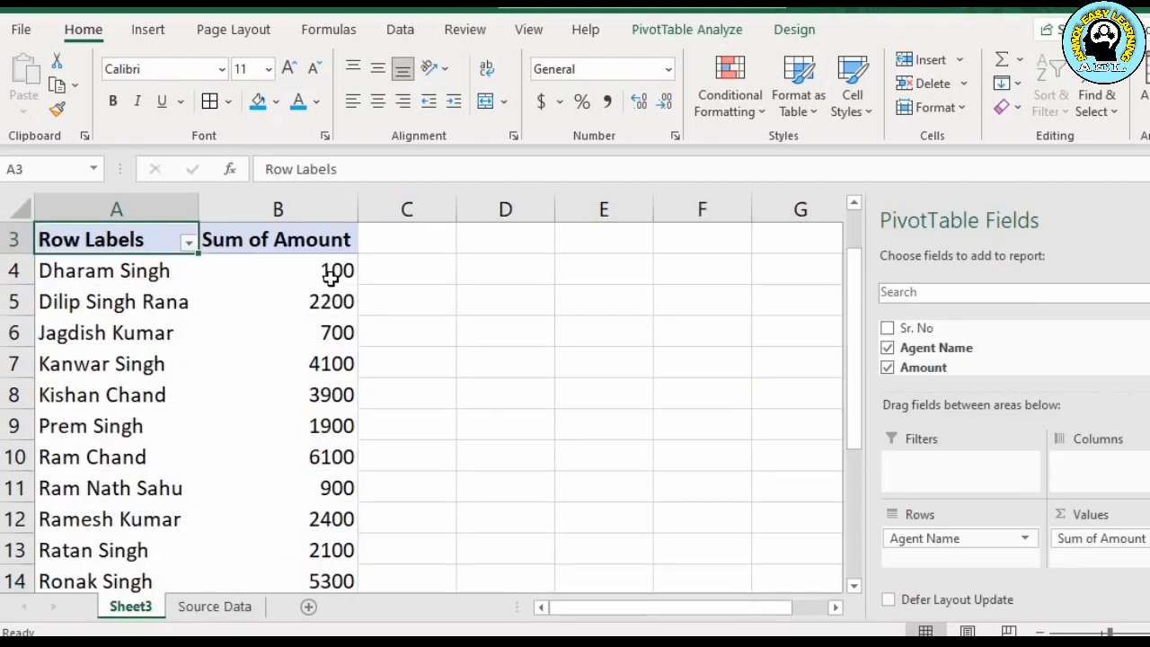
mouse_move(330, 276)
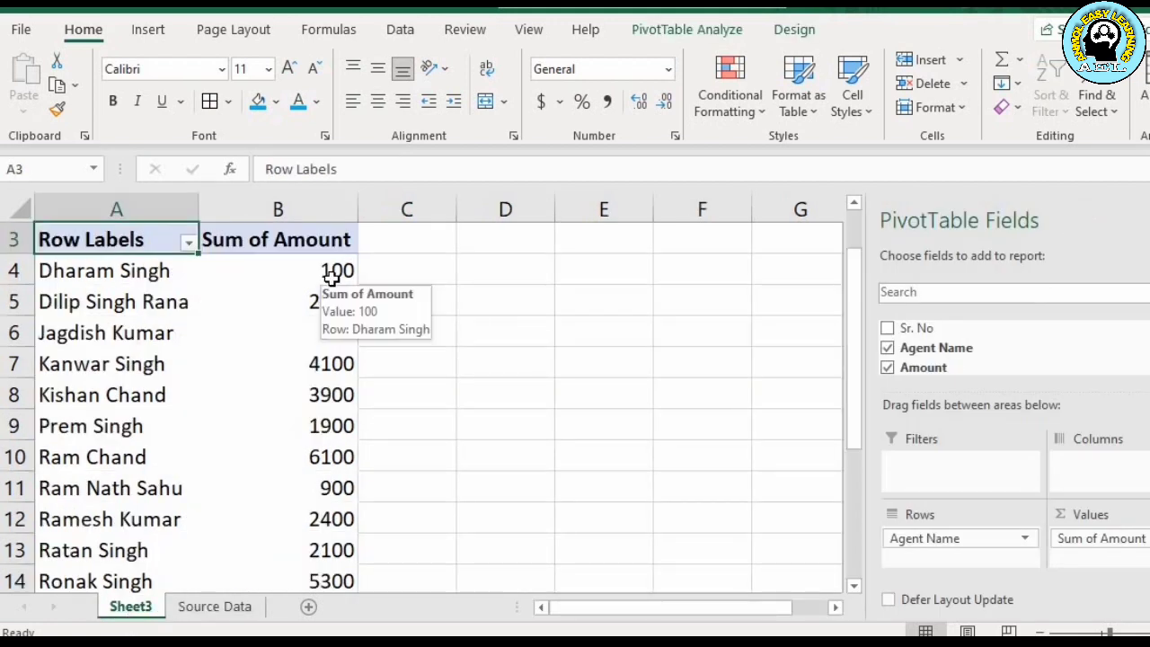
right_click(244, 276)
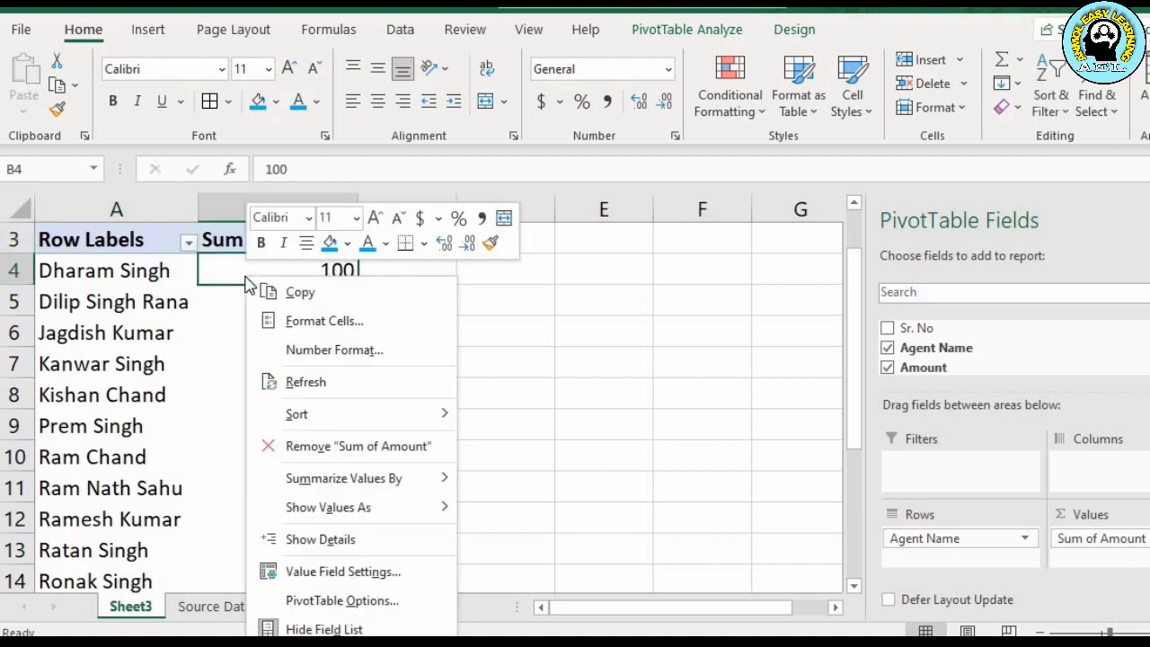
left_click(292, 384)
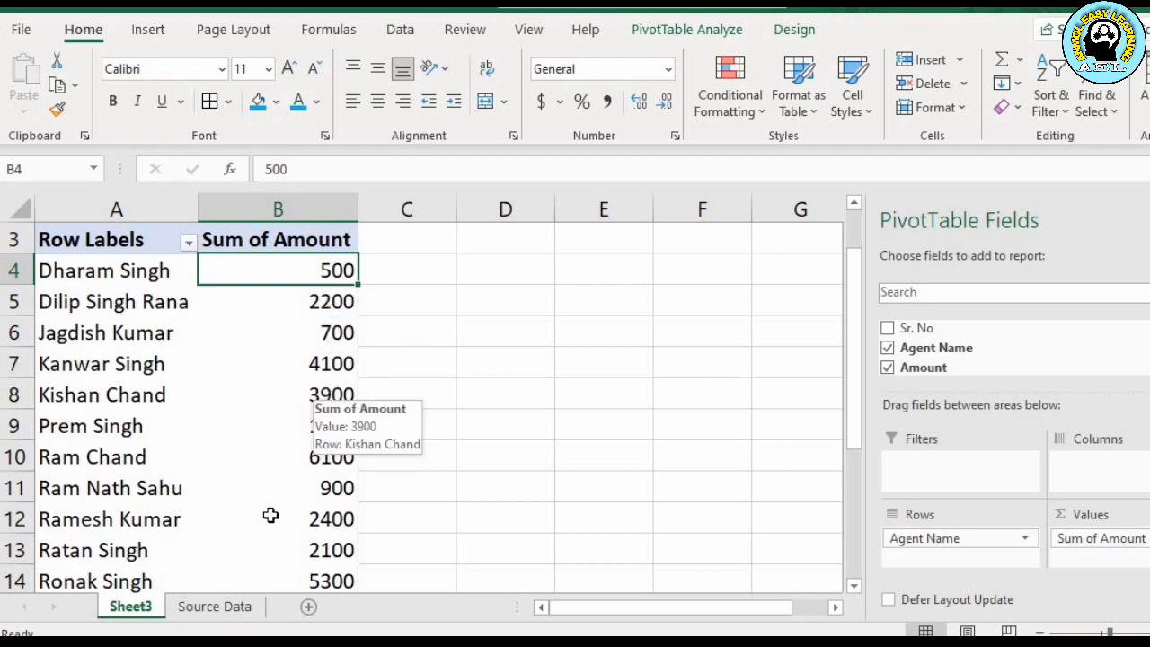
left_click(227, 607)
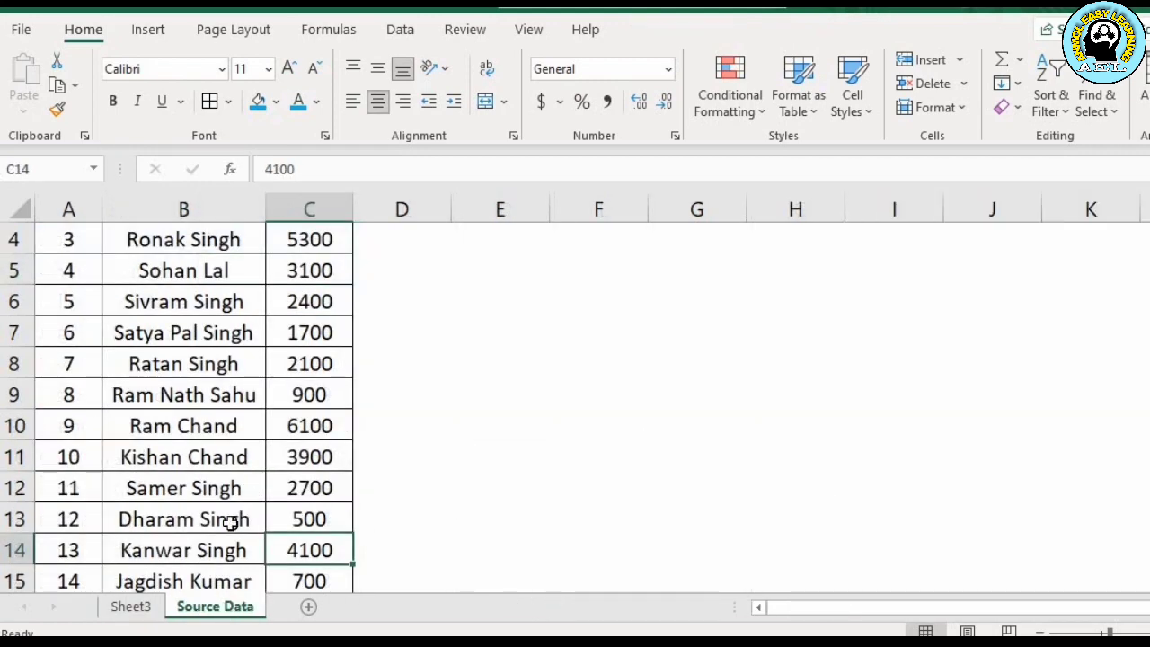
left_click(131, 607)
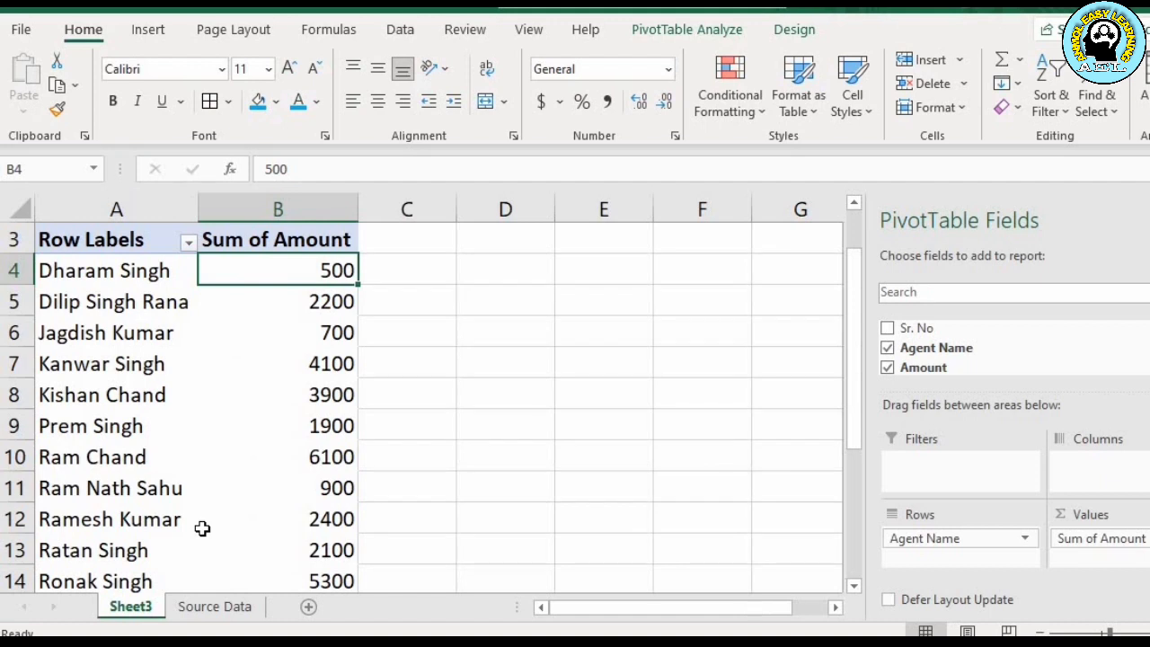
Switch between Source Data and Sheet3, ending on Source Data at the top of the table
mouse_move(202, 528)
left_click(212, 611)
left_click(131, 606)
mouse_move(239, 433)
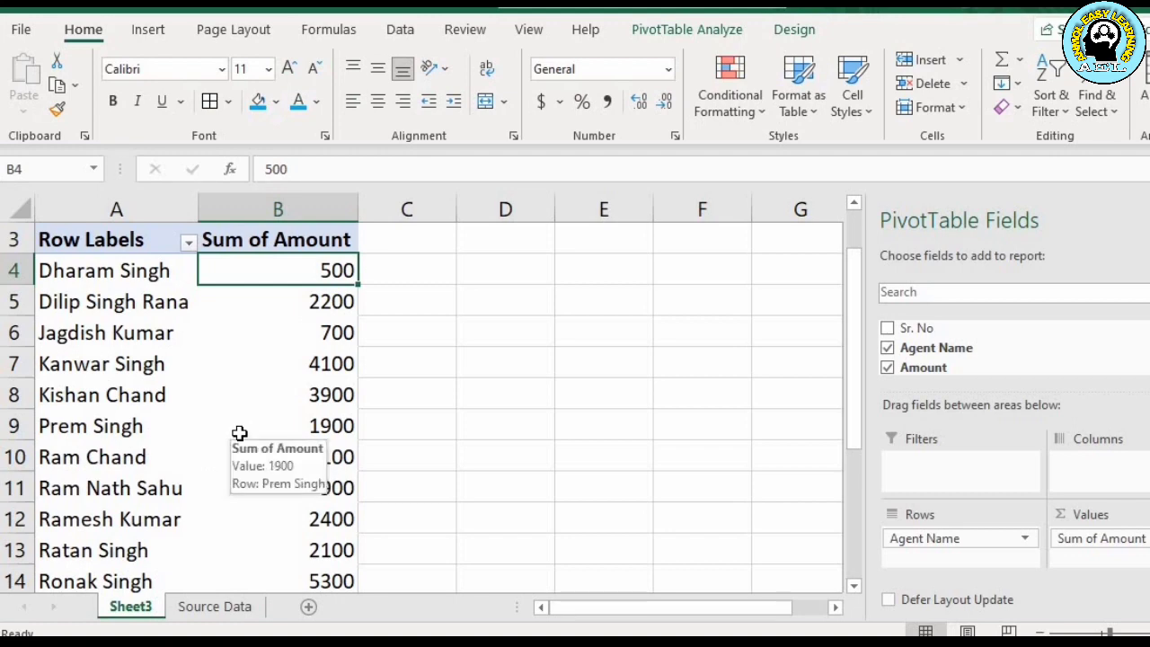
left_click(215, 608)
key("ctrl+Up")
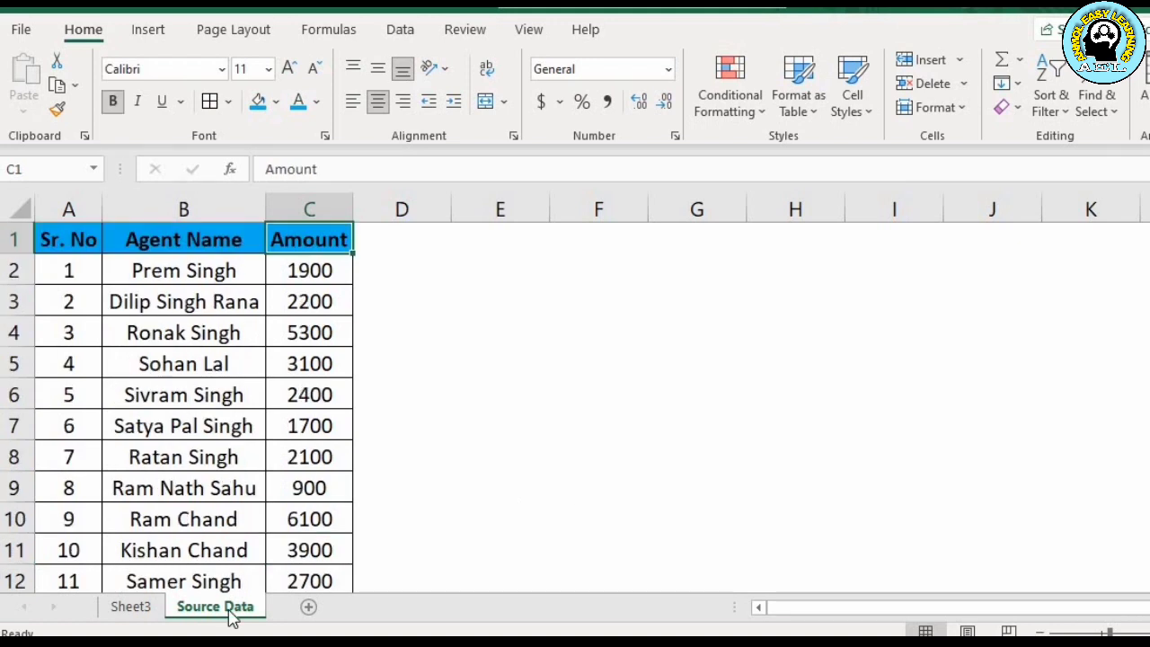
Open the Source Data sheet's code and add a Worksheet Change event procedure
right_click(230, 614)
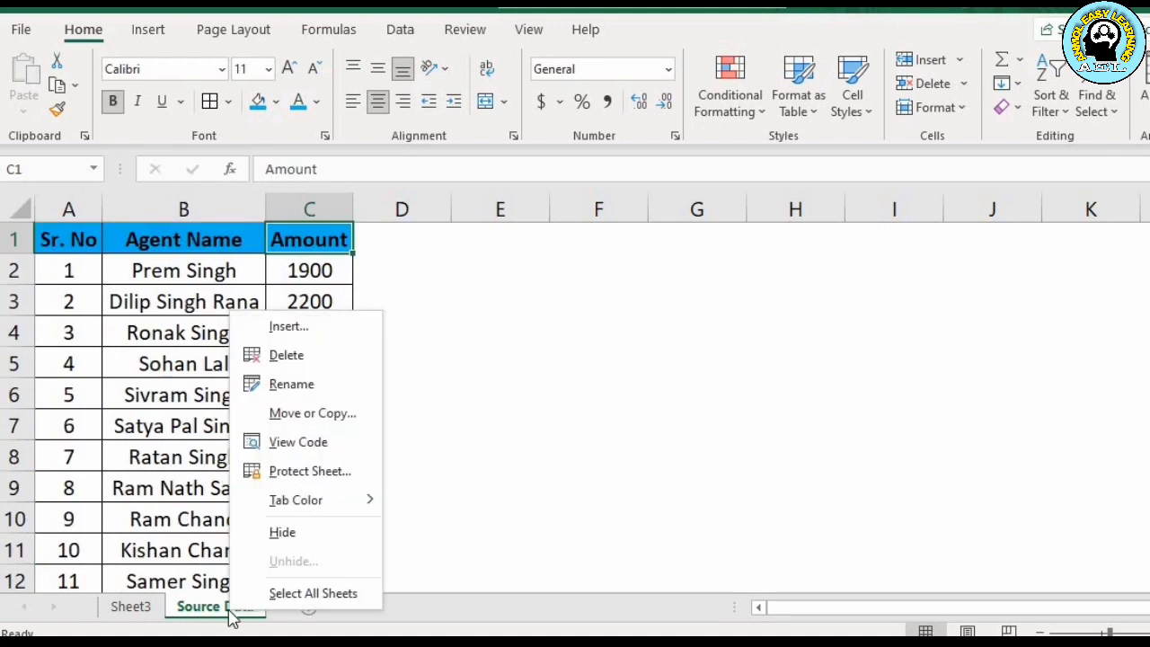
left_click(298, 443)
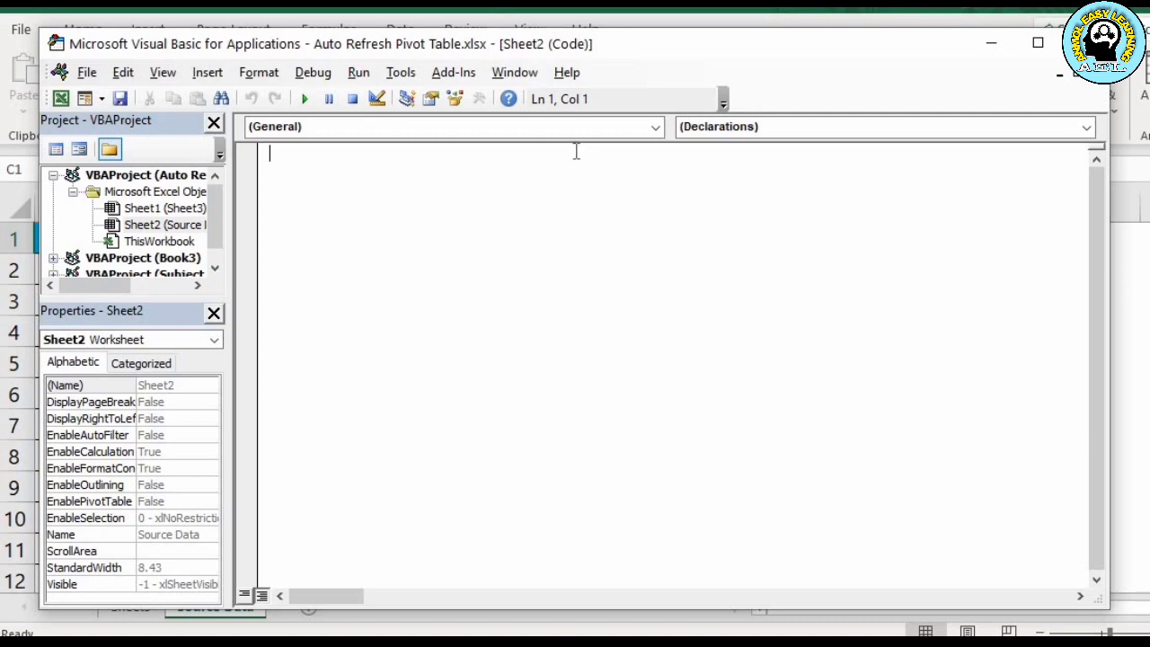
left_click(655, 128)
left_click(528, 162)
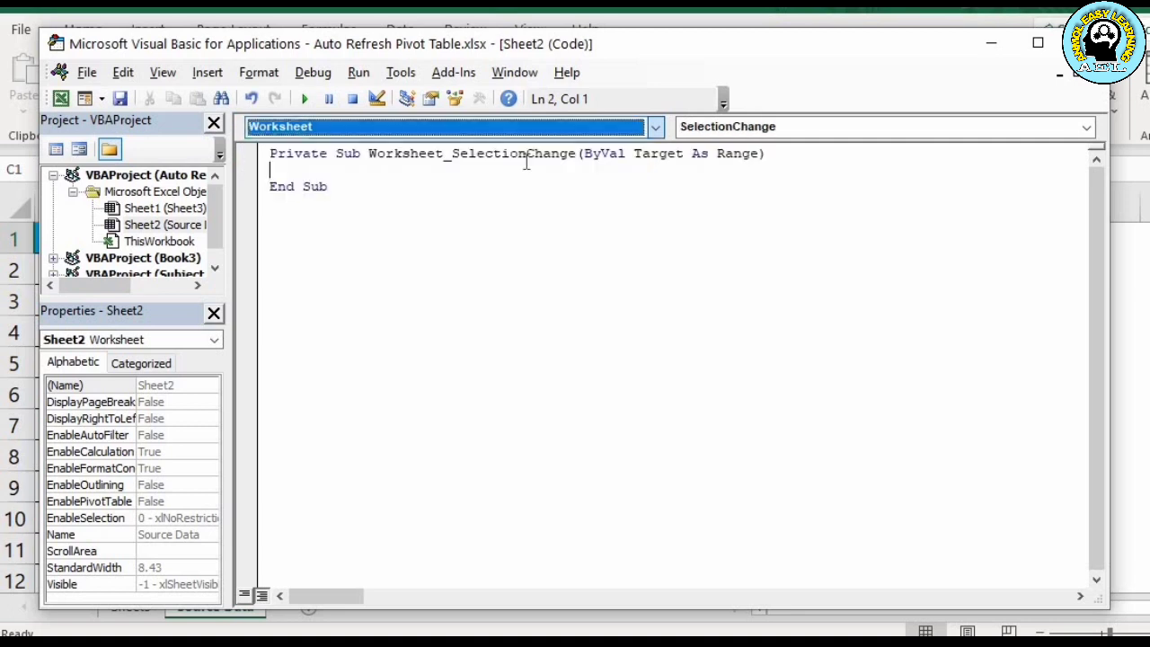
left_click(846, 132)
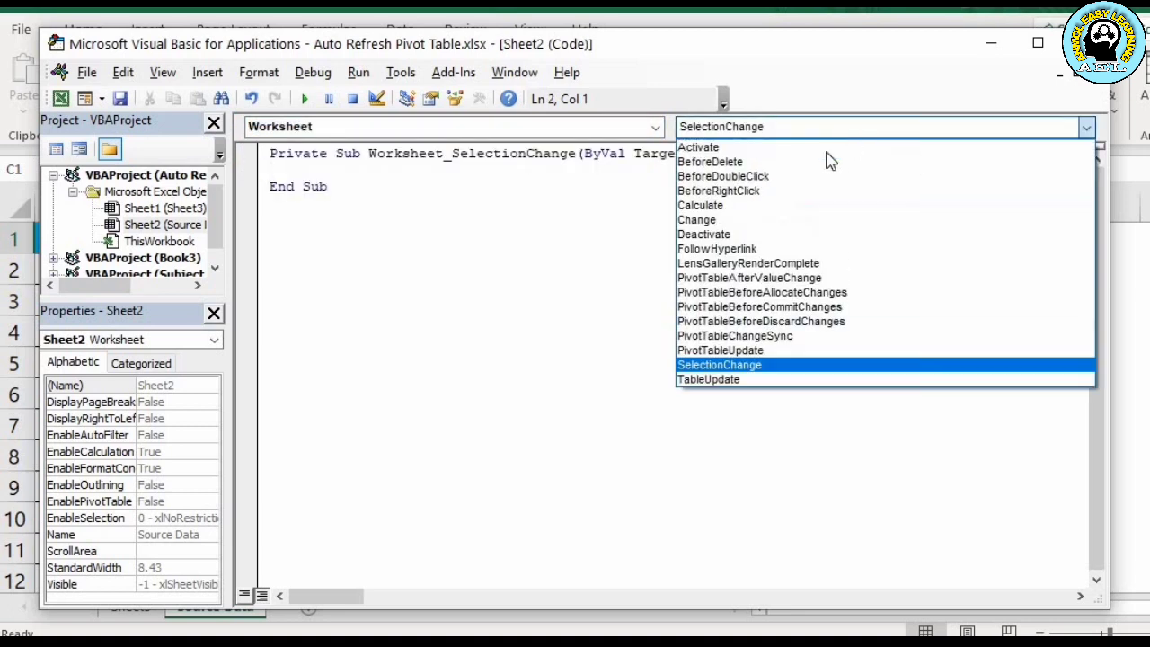
left_click(751, 220)
Delete the unneeded Worksheet_SelectionChange stub
left_click(364, 255)
key("shift+Up")
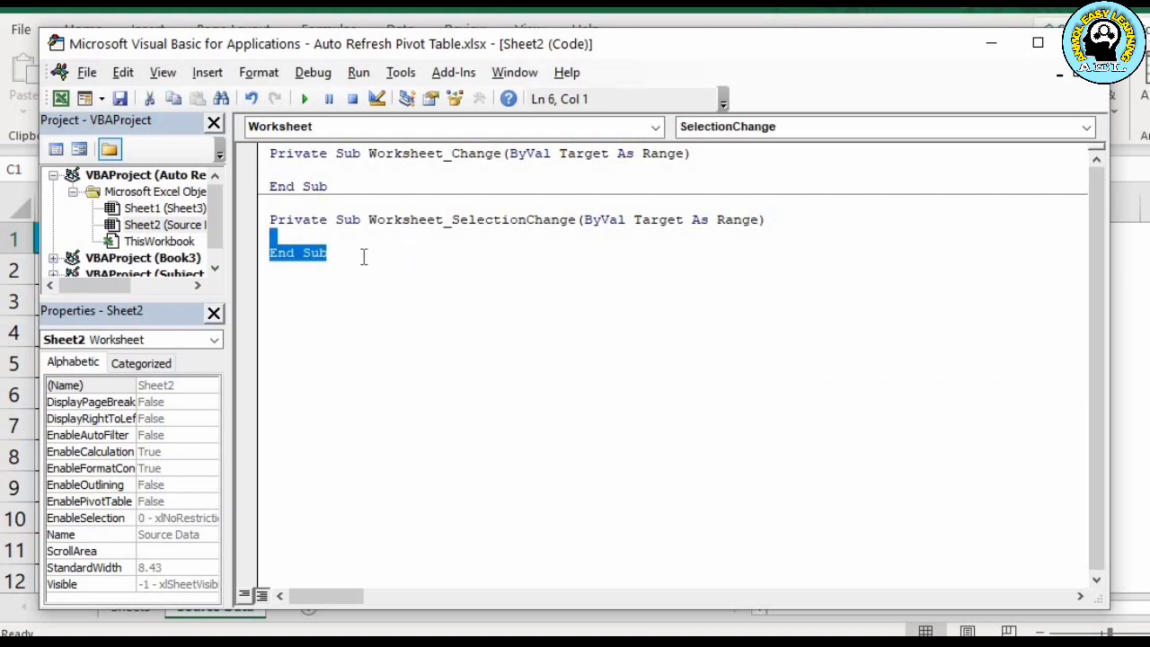
key("shift+Up")
key("shift+Up")
key("Delete")
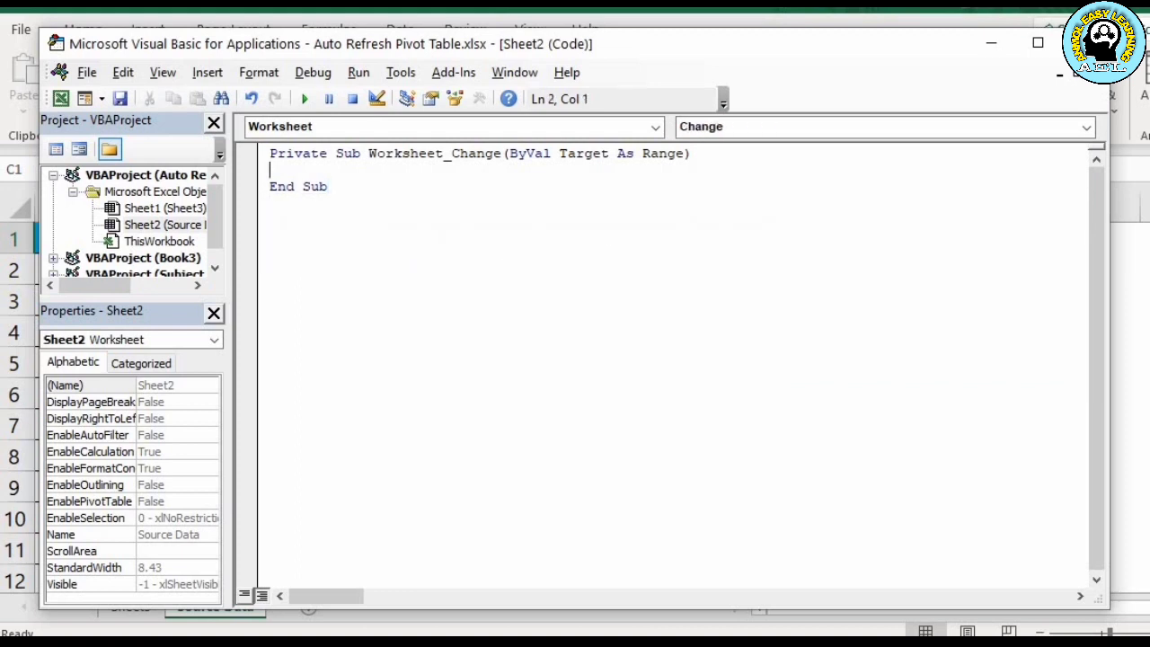
Write ThisWorkbook.RefreshAll inside the Worksheet_Change procedure
key("Return")
key("Return")
type("thisworkbook")
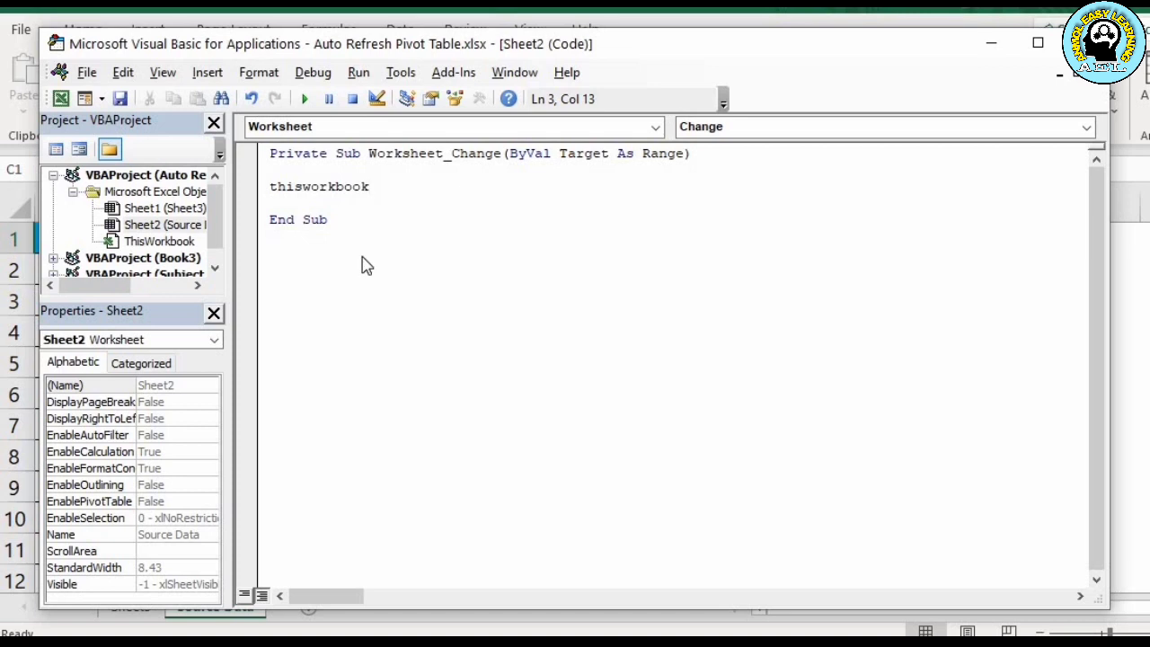
type(".re")
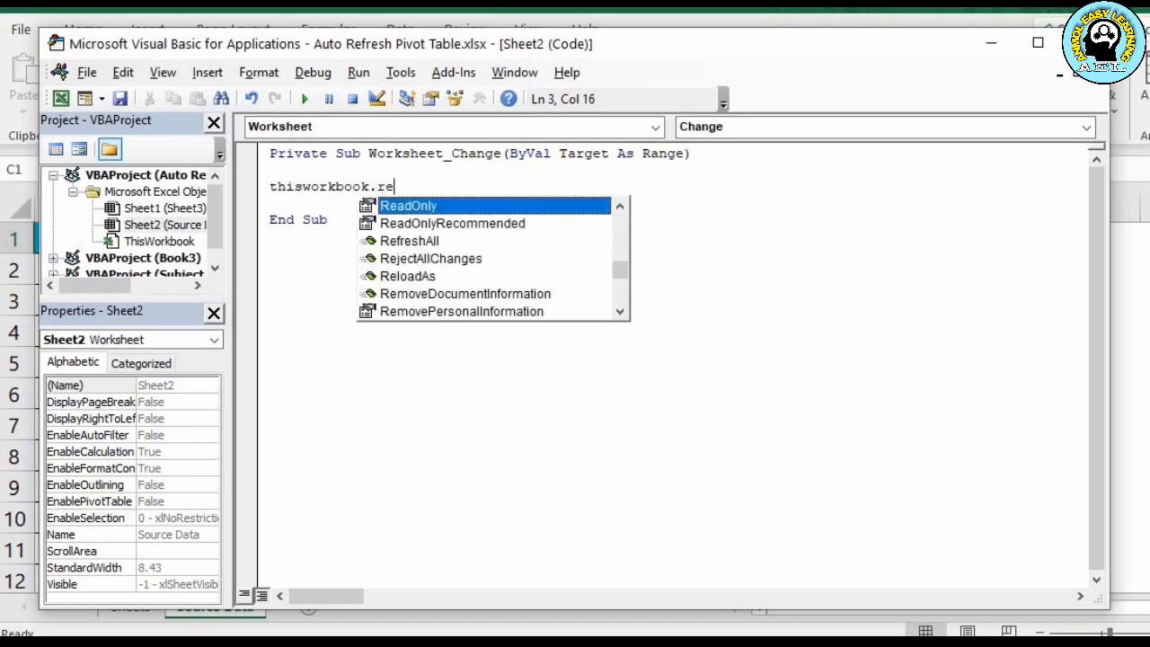
type("fre")
key("Tab")
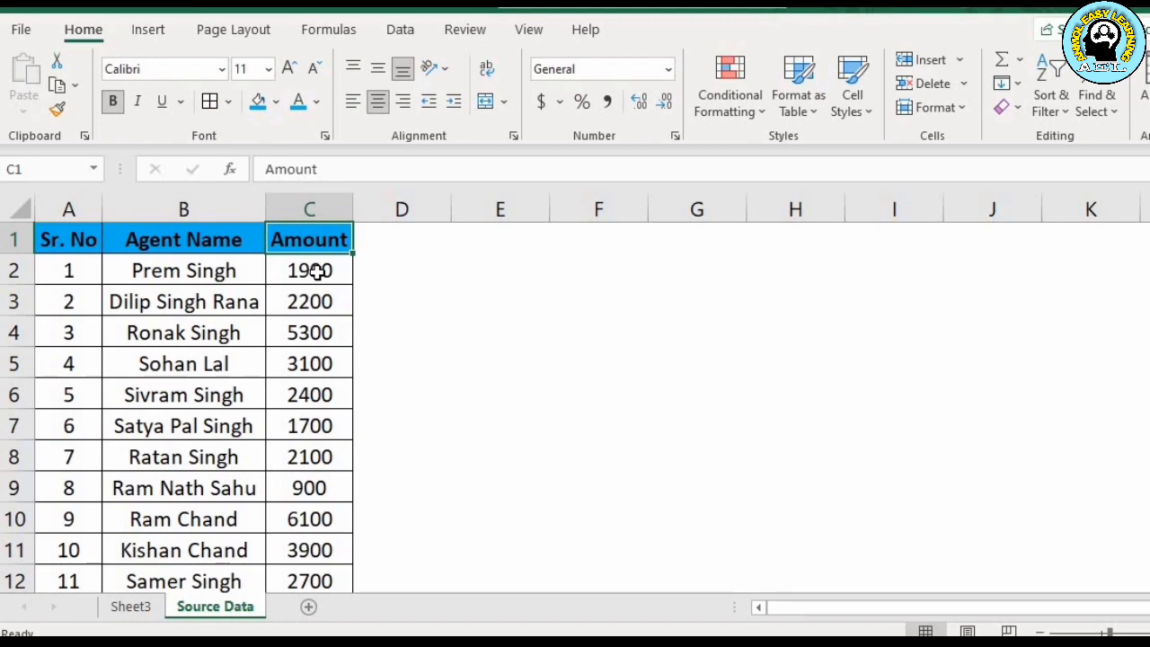
left_click(132, 611)
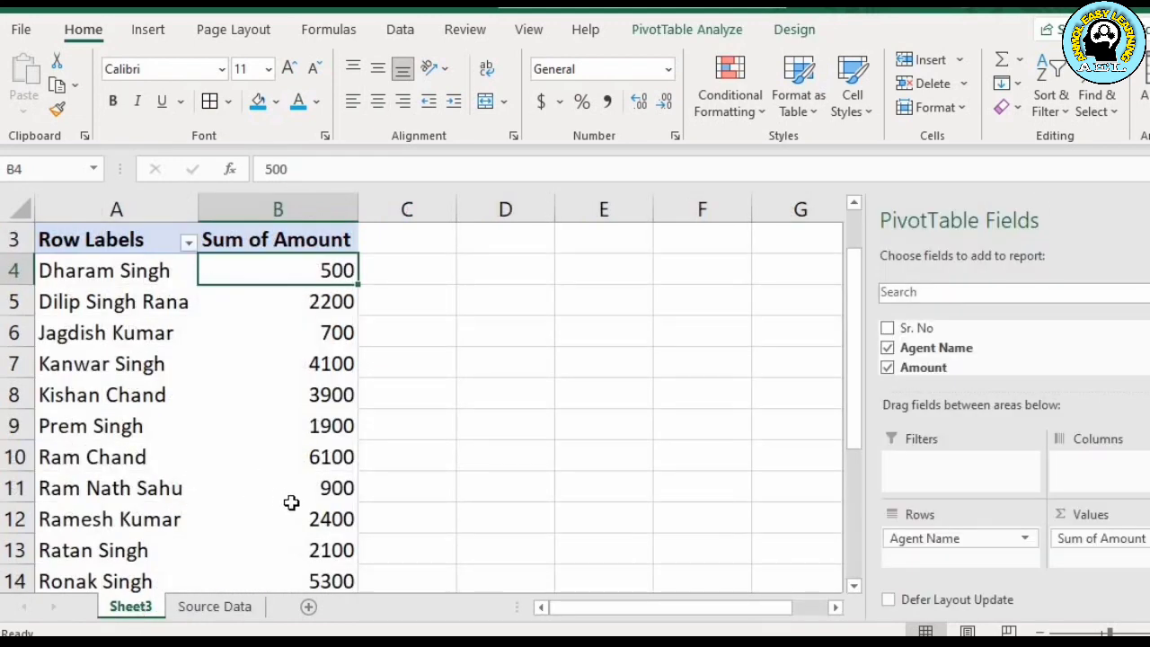
key("Down")
key("Down")
key("Down")
key("Down")
key("Down")
key("Down")
key("Down")
key("Down")
key("Down")
key("Down")
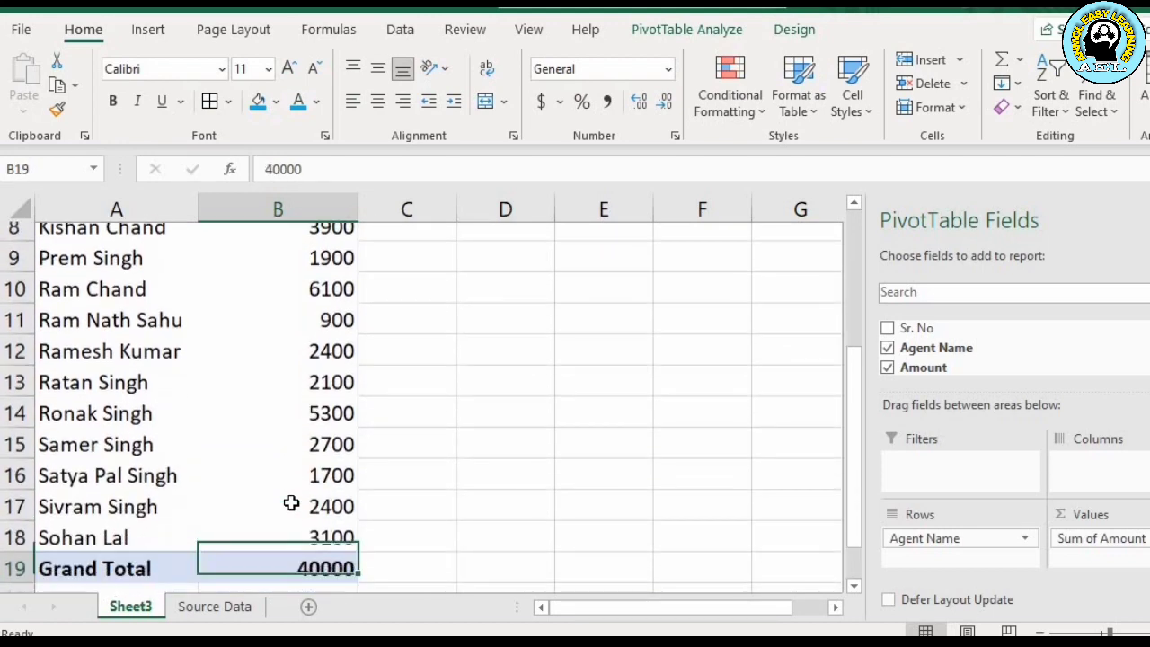
key("Up")
key("Up")
key("Up")
key("Up")
key("Up")
key("Up")
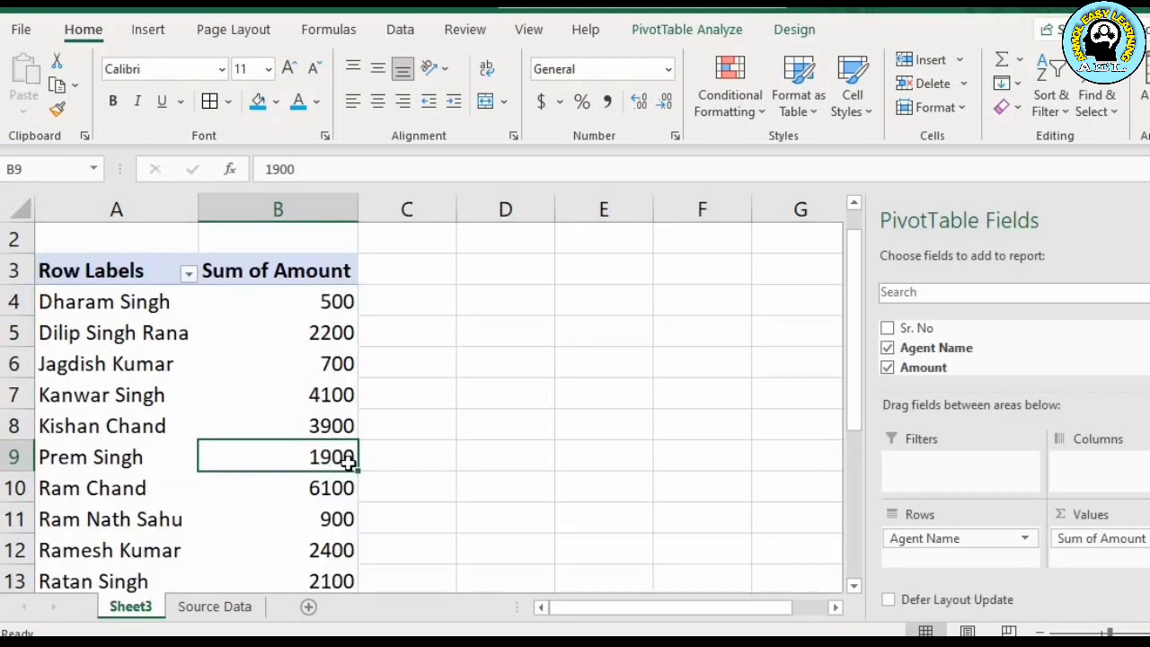
left_click(206, 611)
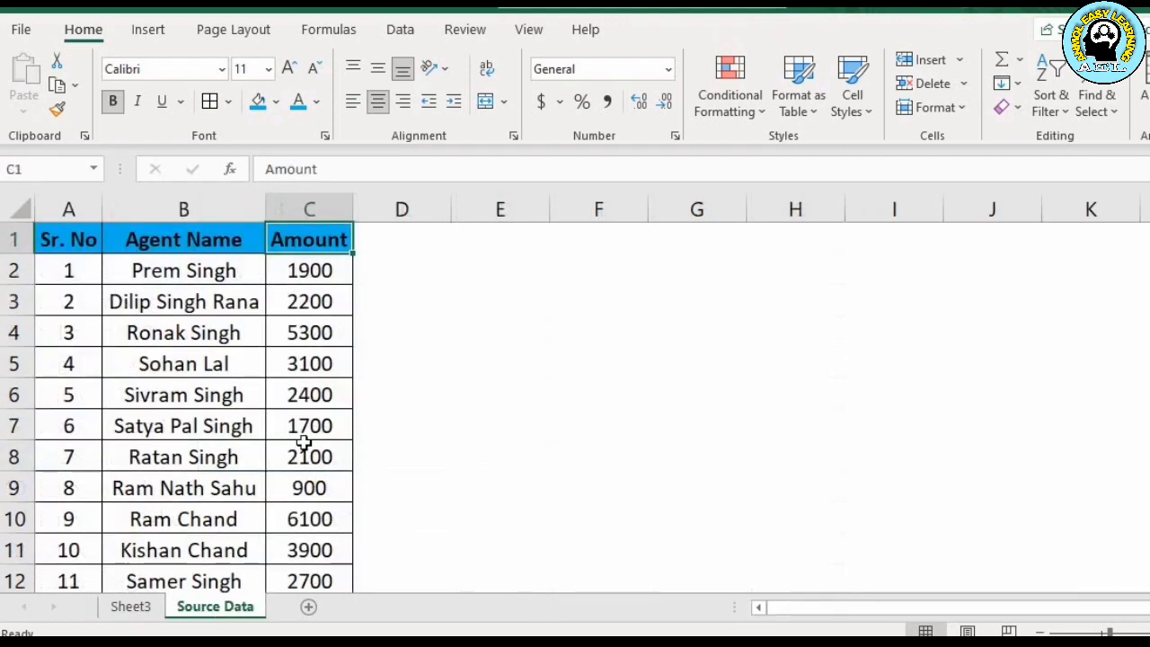
left_click(322, 274)
type("2")
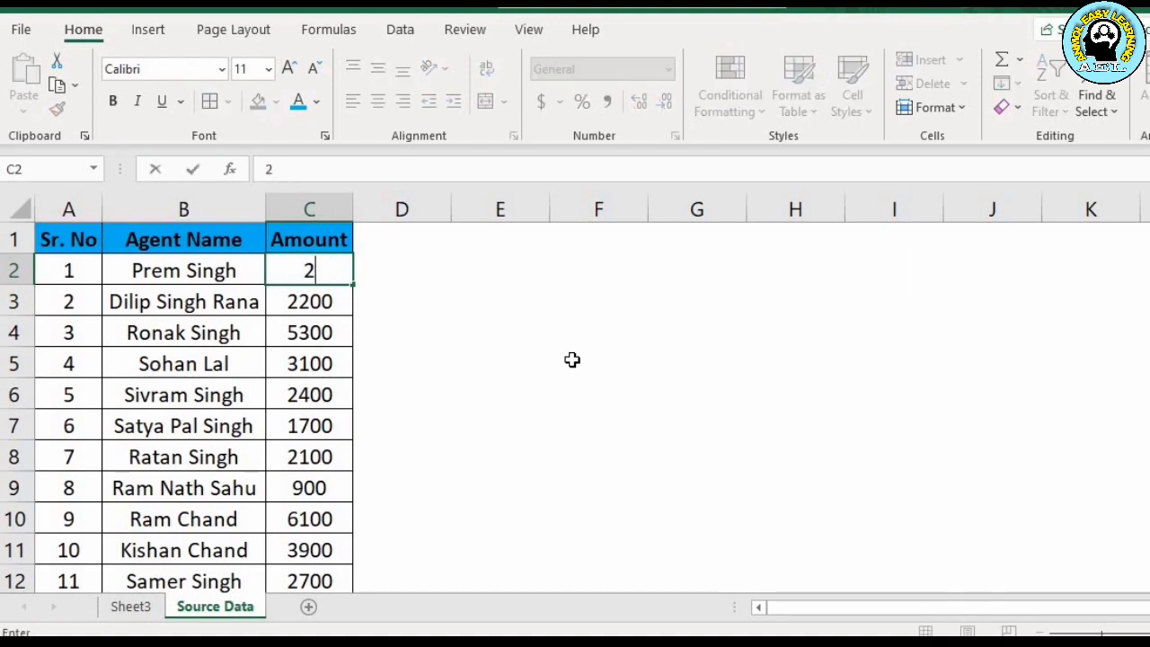
type("100")
key("Return")
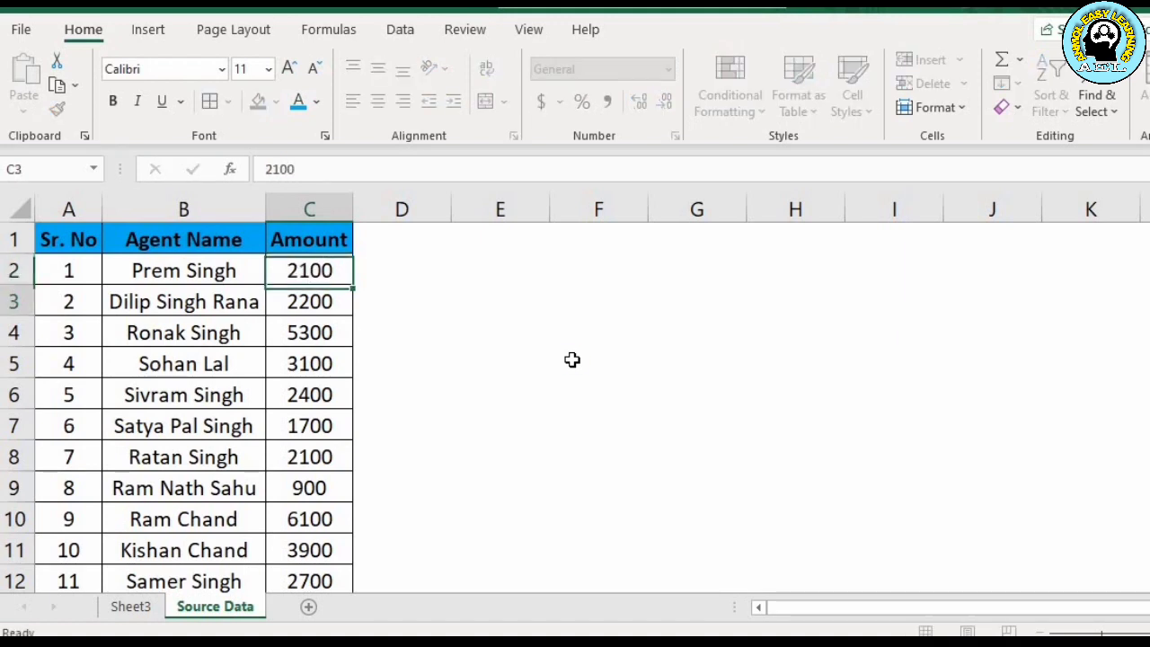
left_click(130, 609)
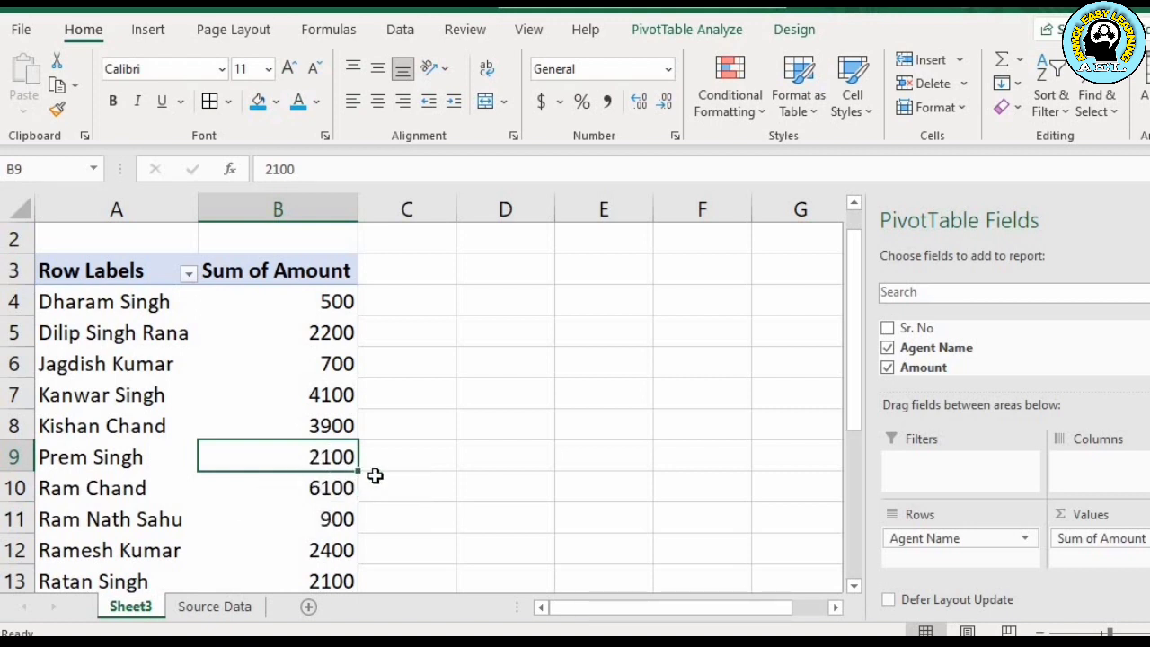
Change C2 to 2500 and view Sheet3 to confirm the PivotTable updated
left_click(224, 608)
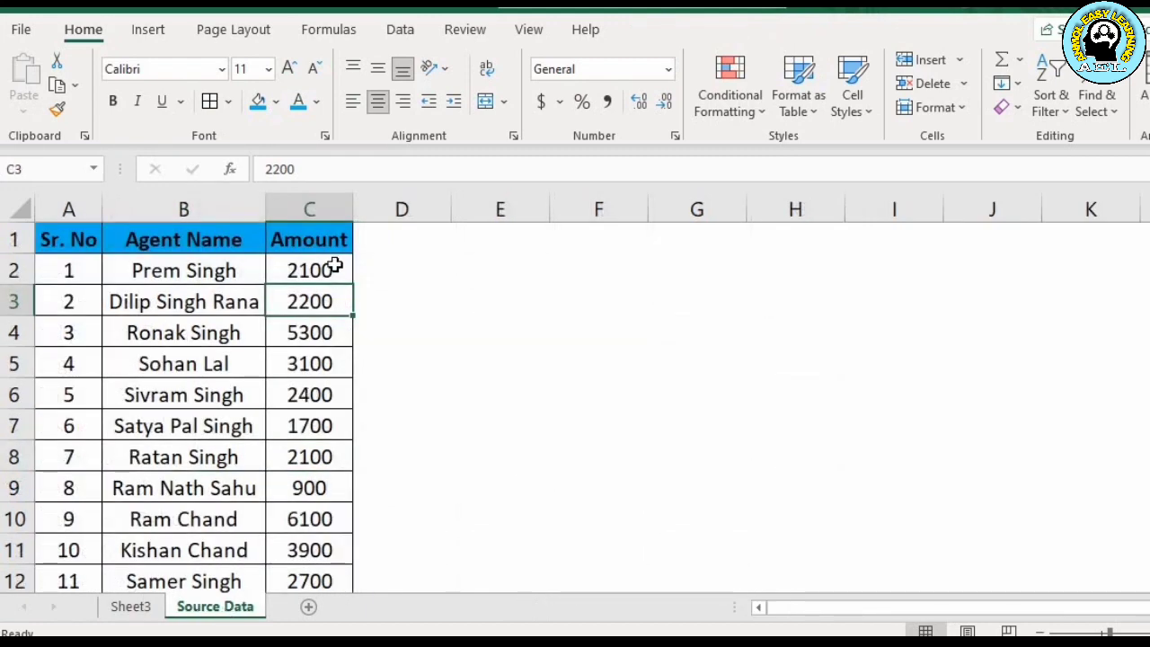
left_click(334, 266)
type("25")
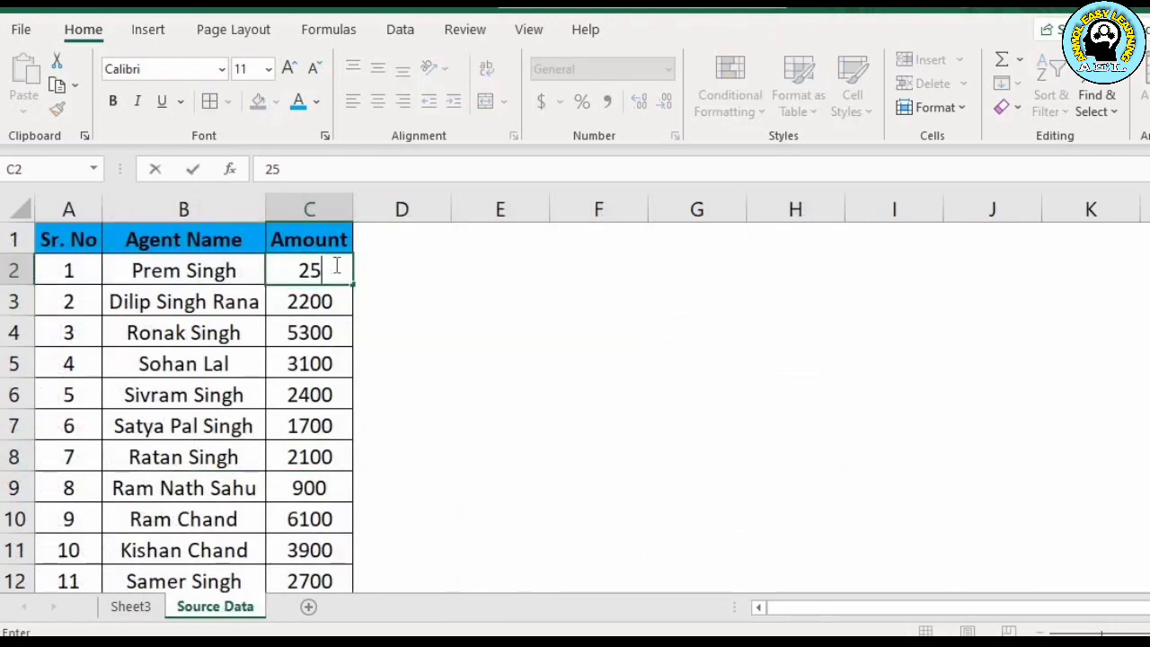
type("00")
key("Return")
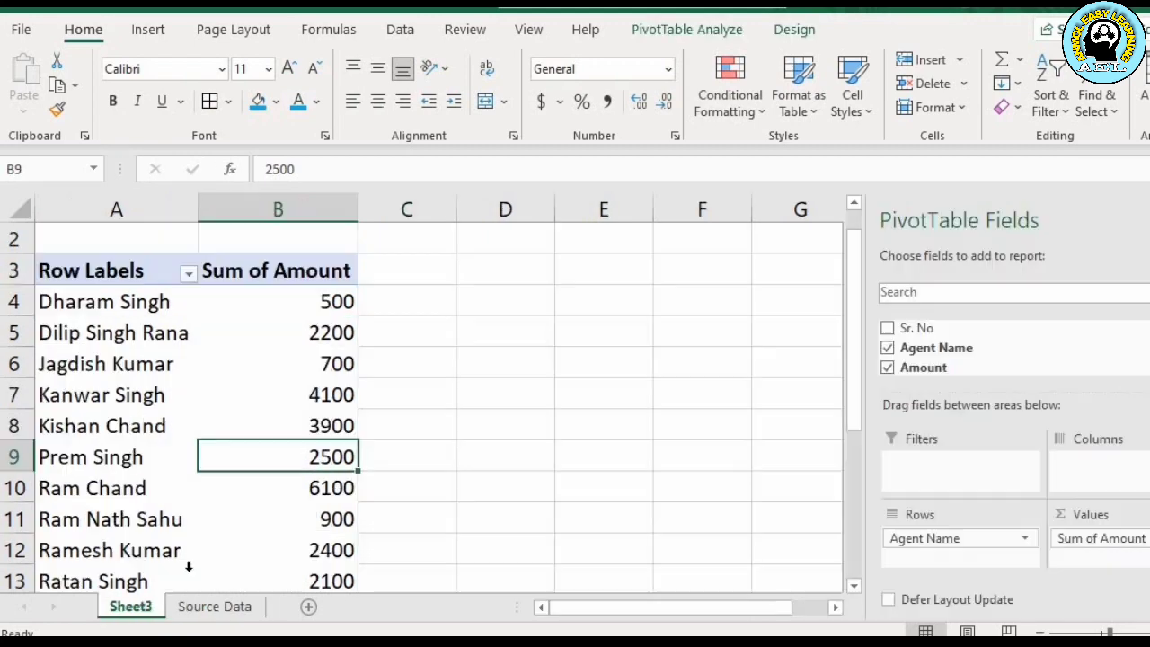
key("ctrl+Page_Up")
Enter 100 as the amount in C2 on Source Data
left_click(211, 608)
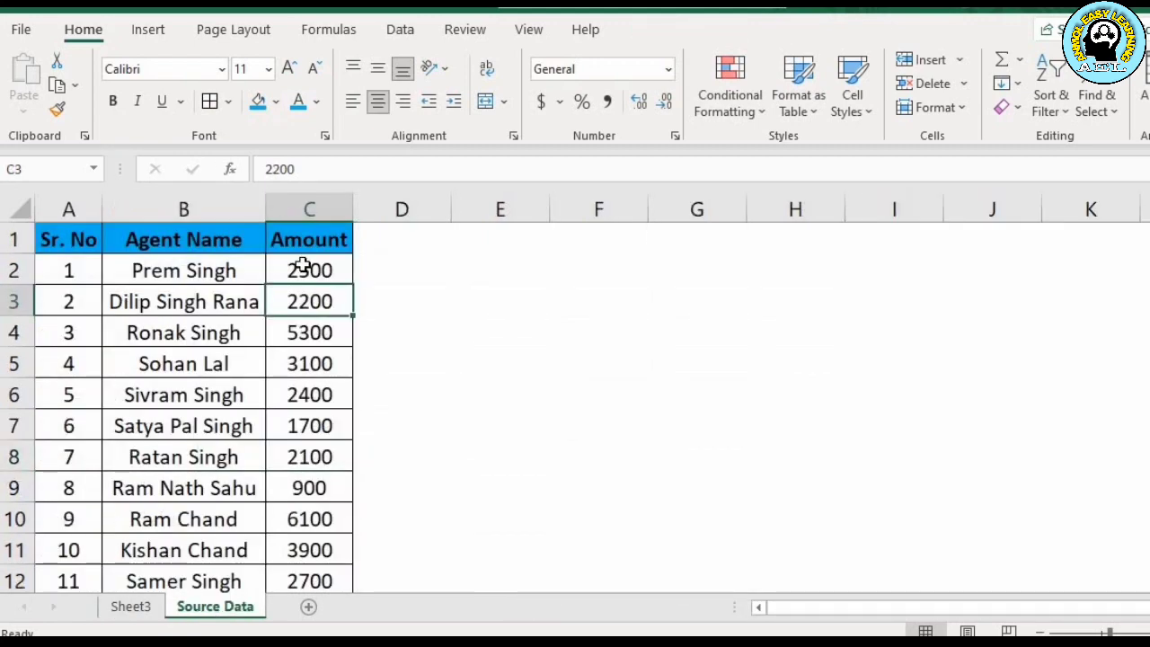
left_click(304, 266)
type("100")
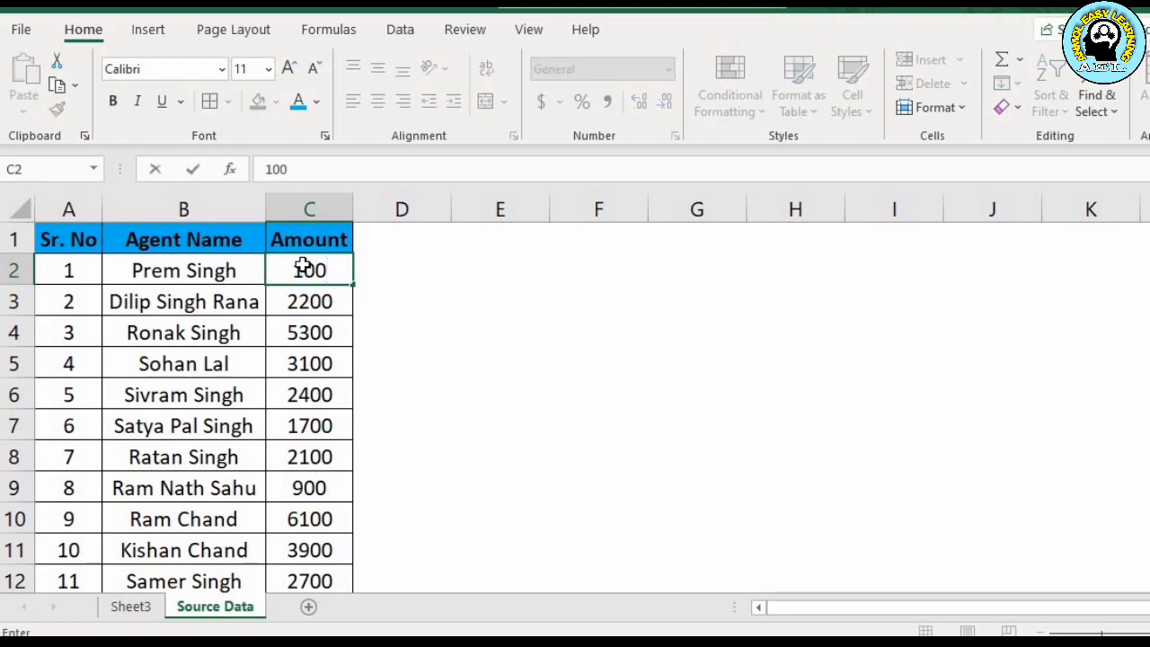
key("Return")
Fill 100 down through C2:C16 and check the Sheet3 PivotTable
left_click(304, 266)
key("ctrl+shift+Down")
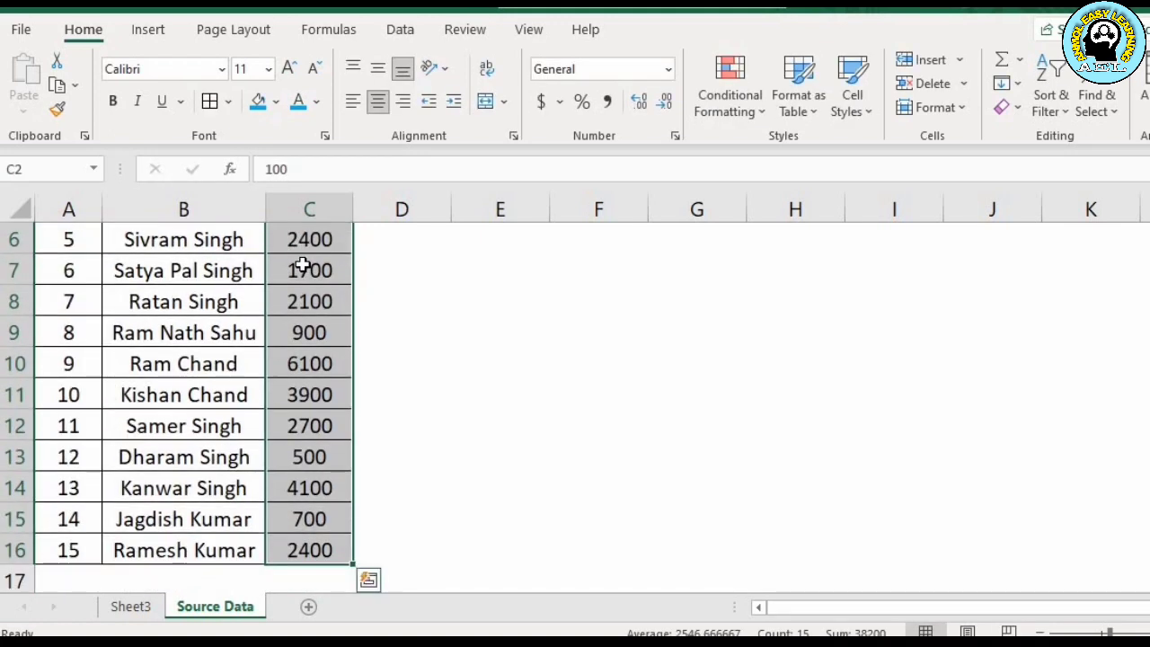
key("ctrl+d")
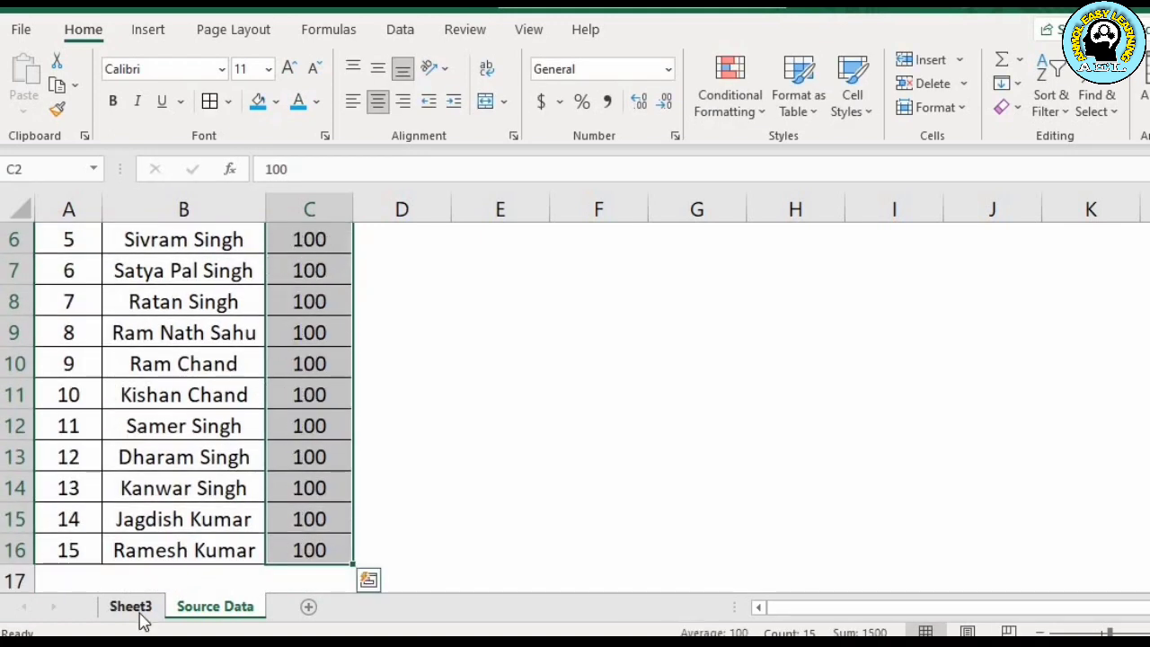
left_click(133, 608)
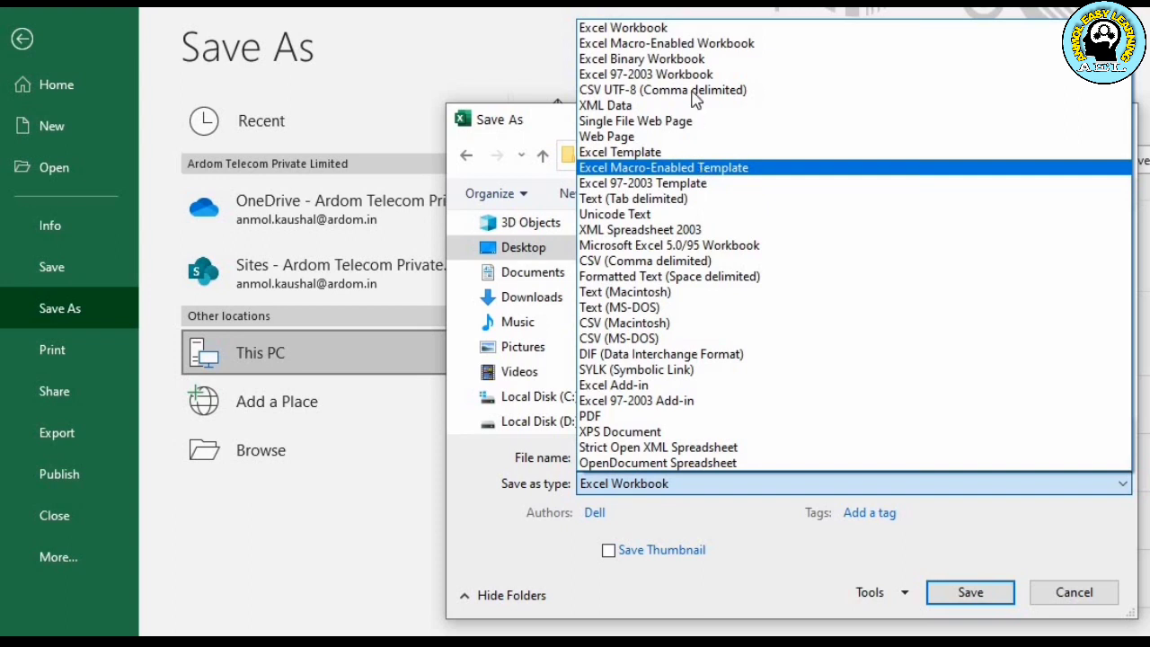
Save 'Auto Refresh Pivot Table' as an Excel Macro-Enabled Workbook in the desktop folder
left_click(680, 45)
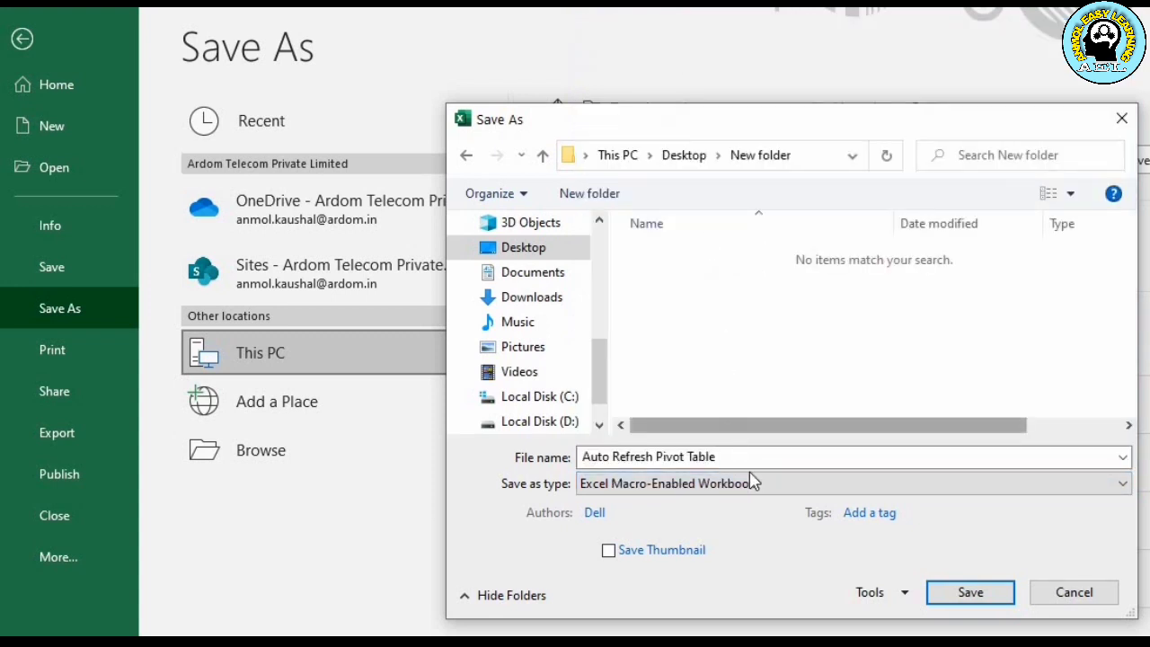
left_click(947, 601)
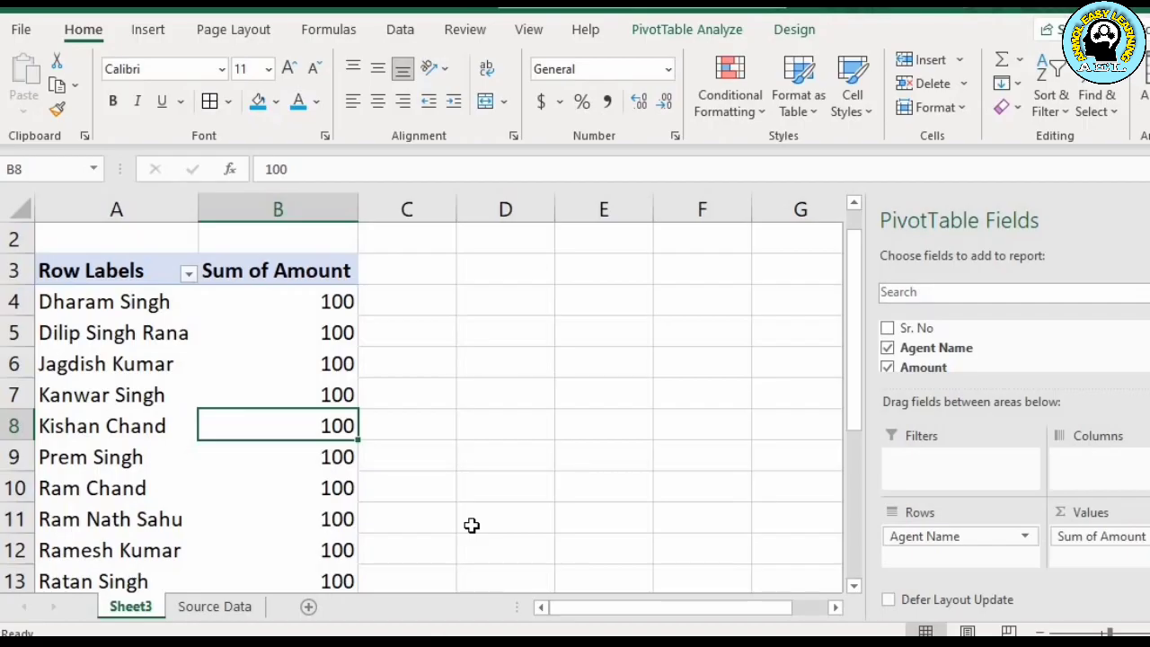